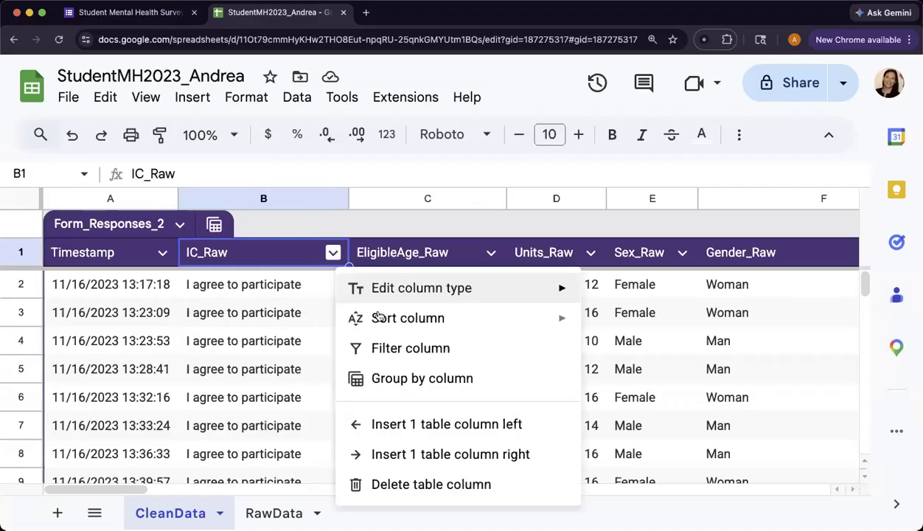
# - Insert a table column right of IC_Raw headed 'IC', then check B2's consent answer
pyautogui.click(467, 454)
pyautogui.click(401, 260)
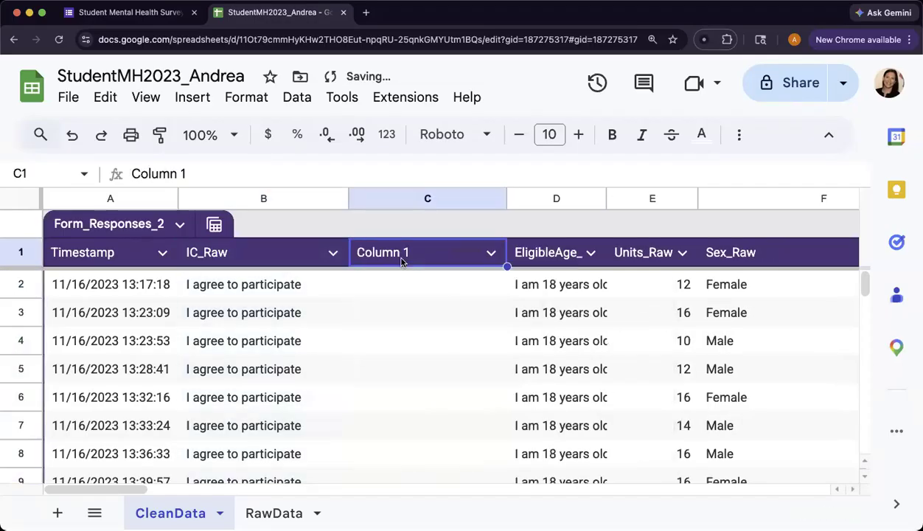
pyautogui.write('IC')
pyautogui.press('Return')
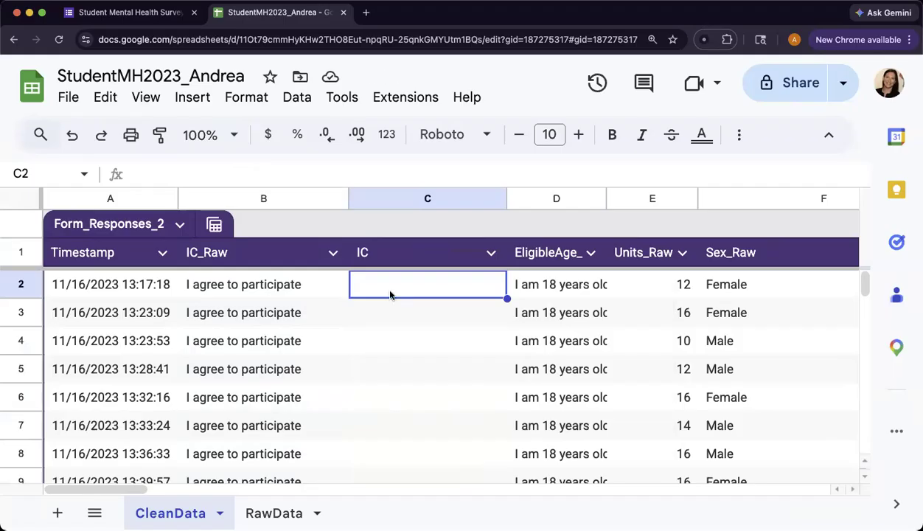
pyautogui.click(247, 284)
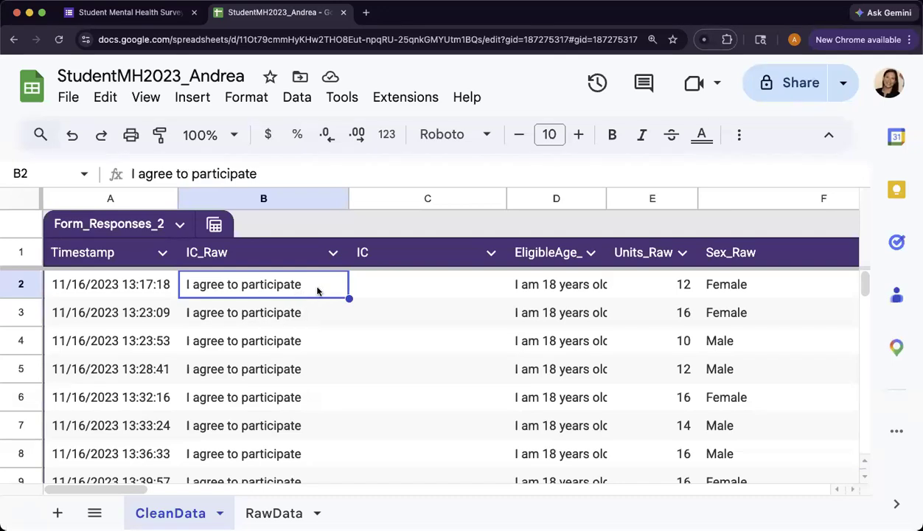
# - Enter =IF(B2="I agree to participate","Yes","No") in C2 so it shows Yes
pyautogui.click(405, 290)
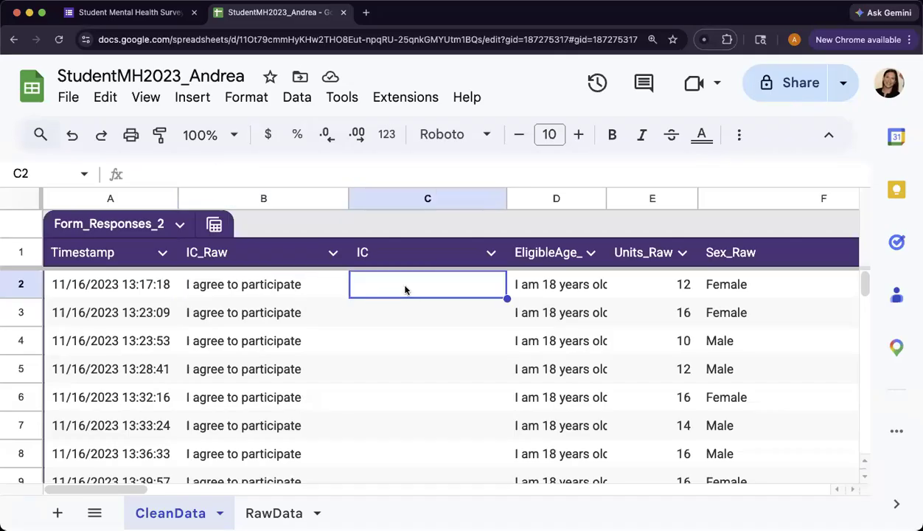
pyautogui.write('=')
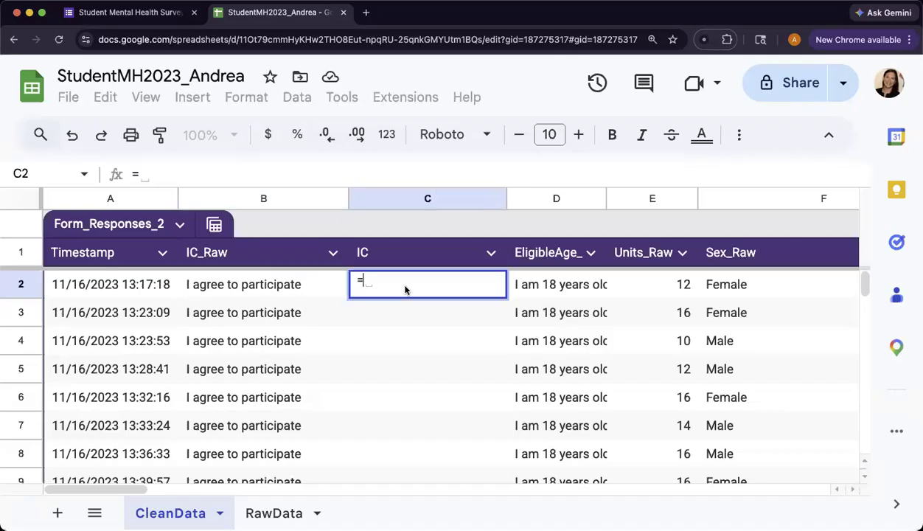
pyautogui.write('I')
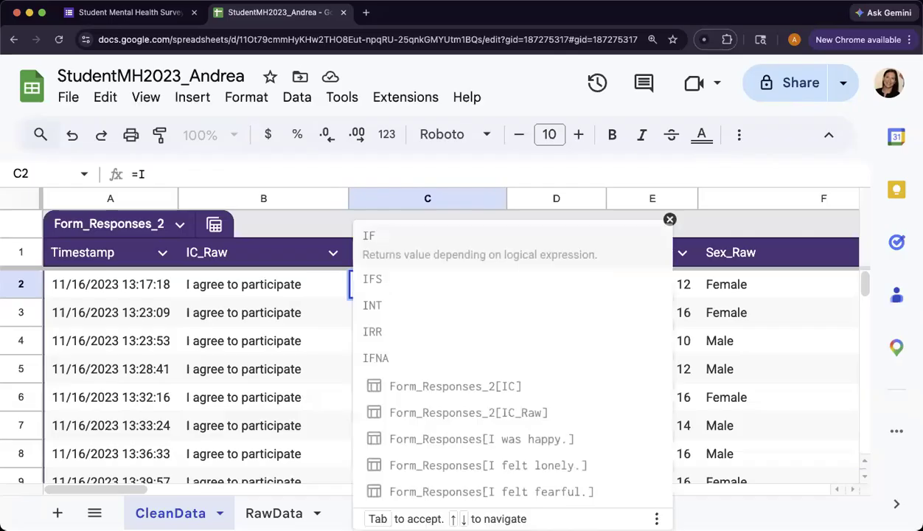
pyautogui.write('F')
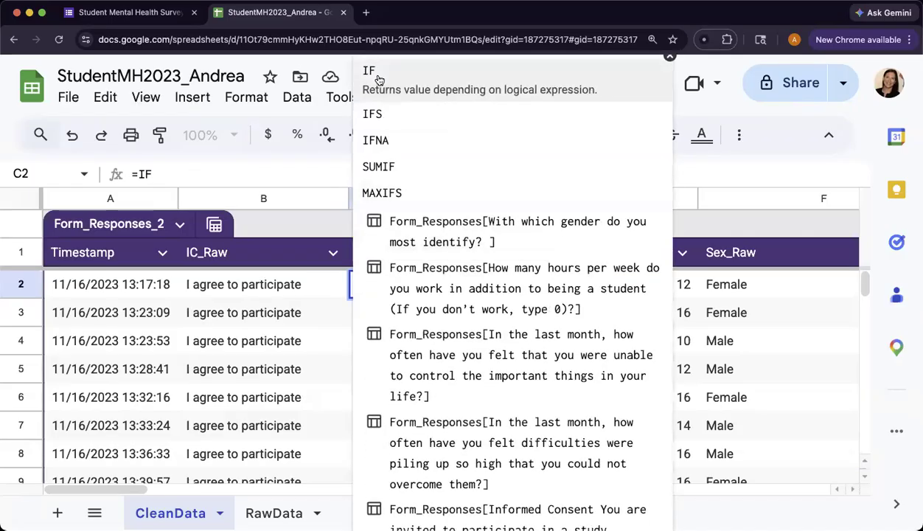
pyautogui.click(398, 78)
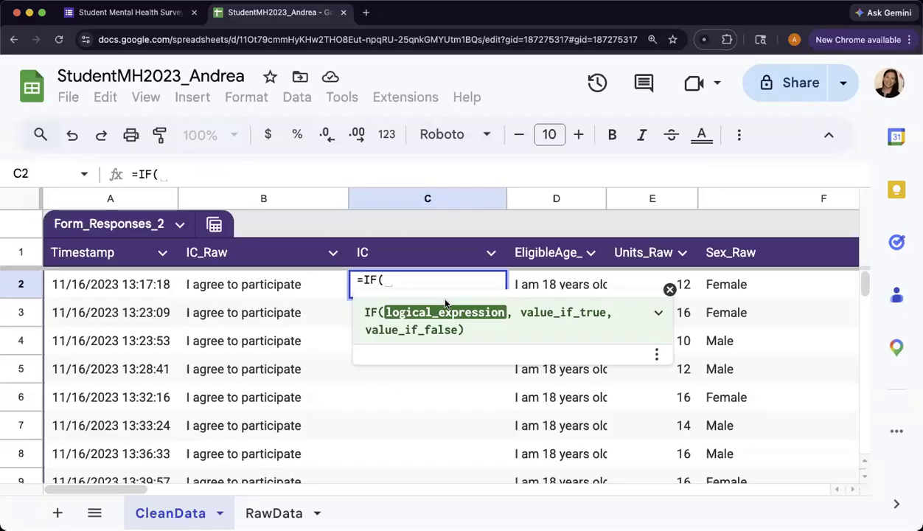
pyautogui.click(268, 290)
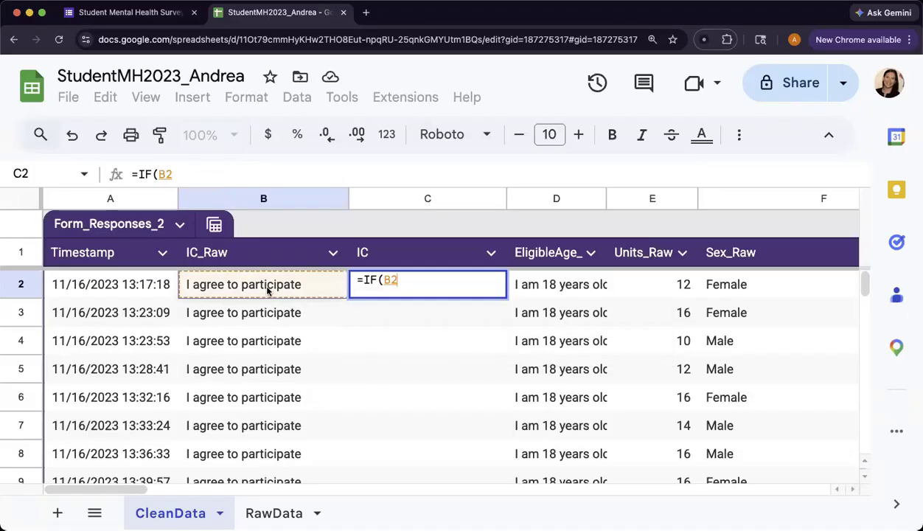
pyautogui.write('=')
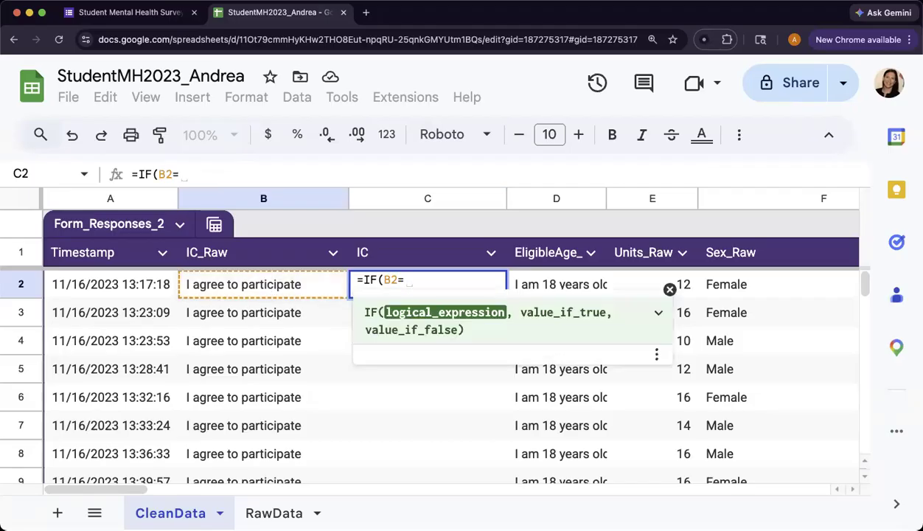
pyautogui.write('"')
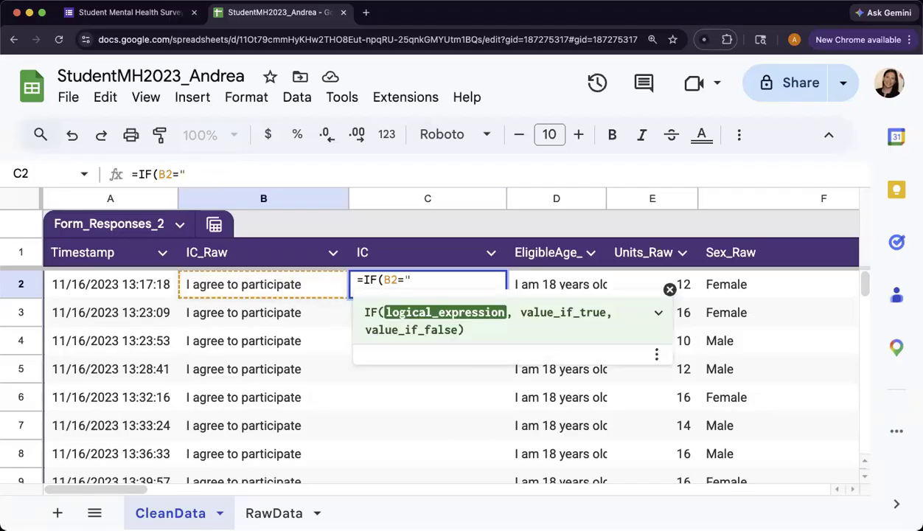
pyautogui.write('I agree to p')
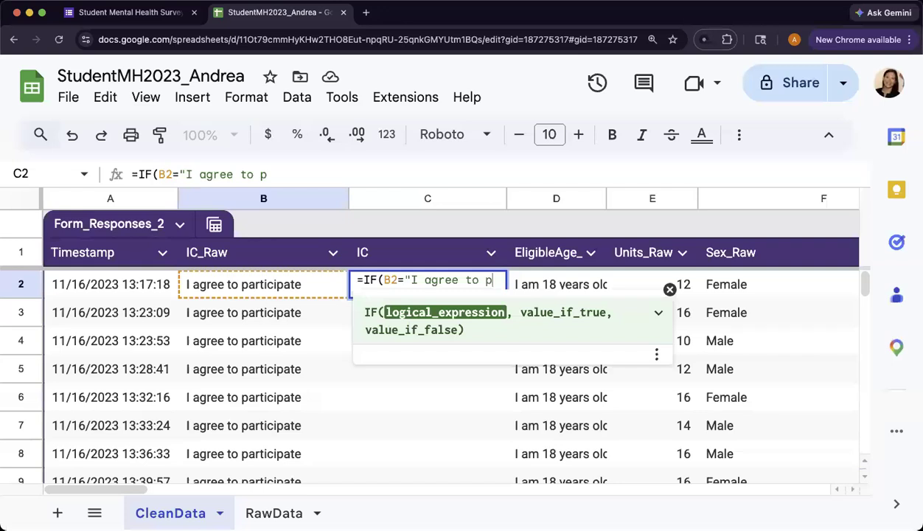
pyautogui.write('articipate"')
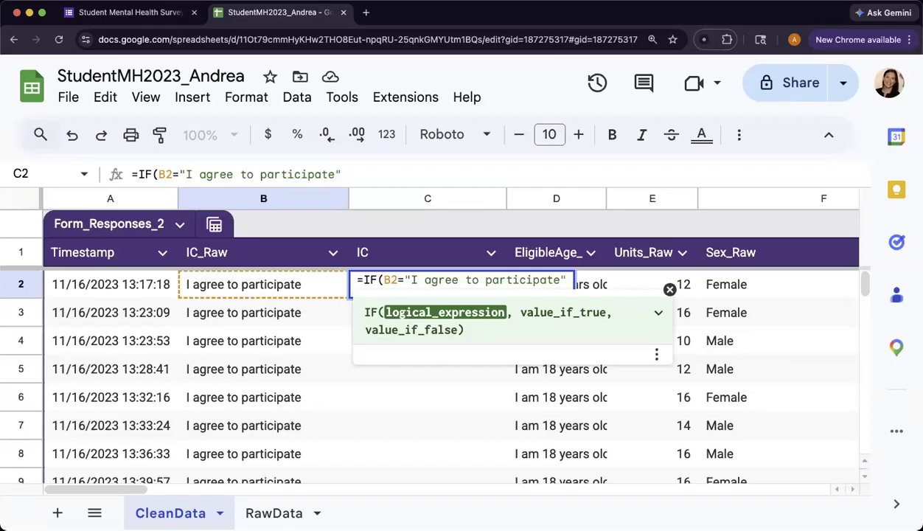
pyautogui.write(',')
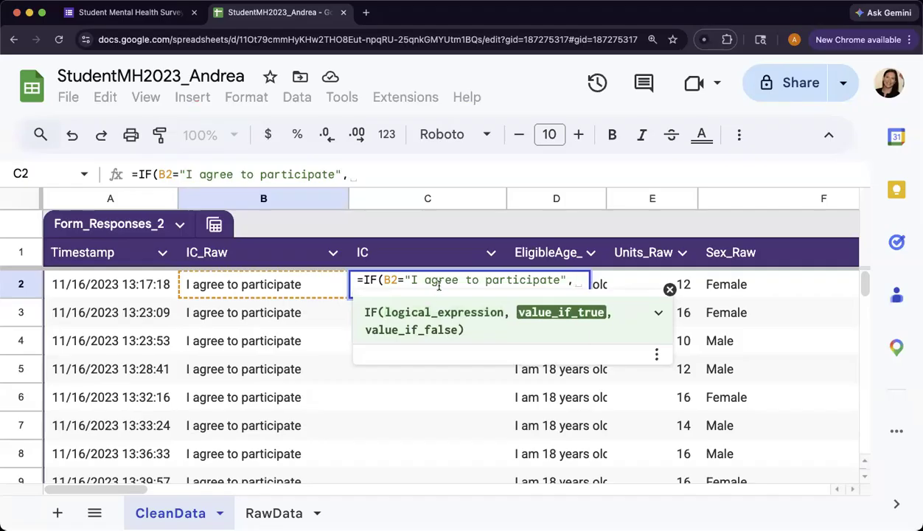
pyautogui.press('BackSpace')
pyautogui.write('"Y')
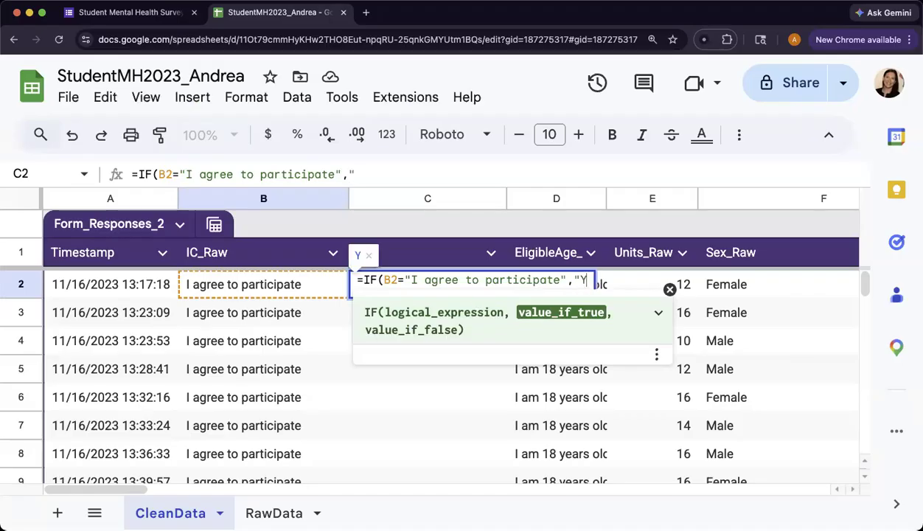
pyautogui.write('es"')
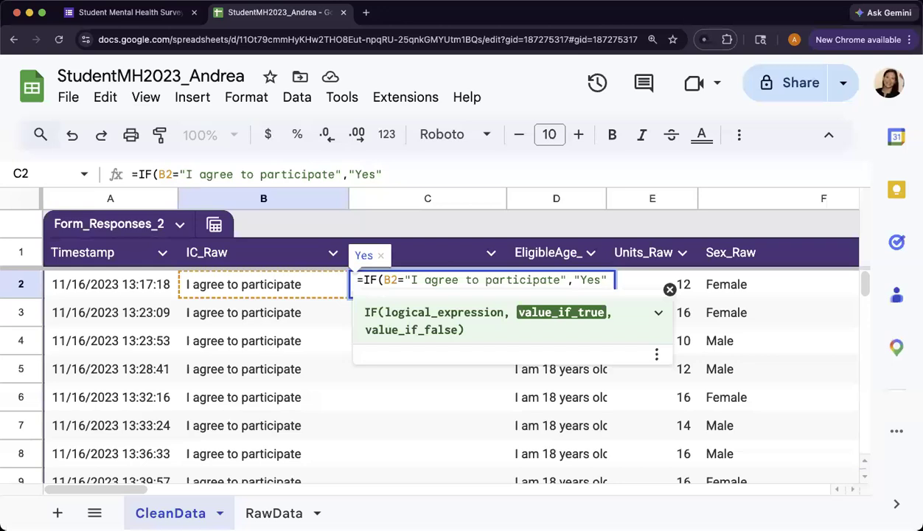
pyautogui.write(',')
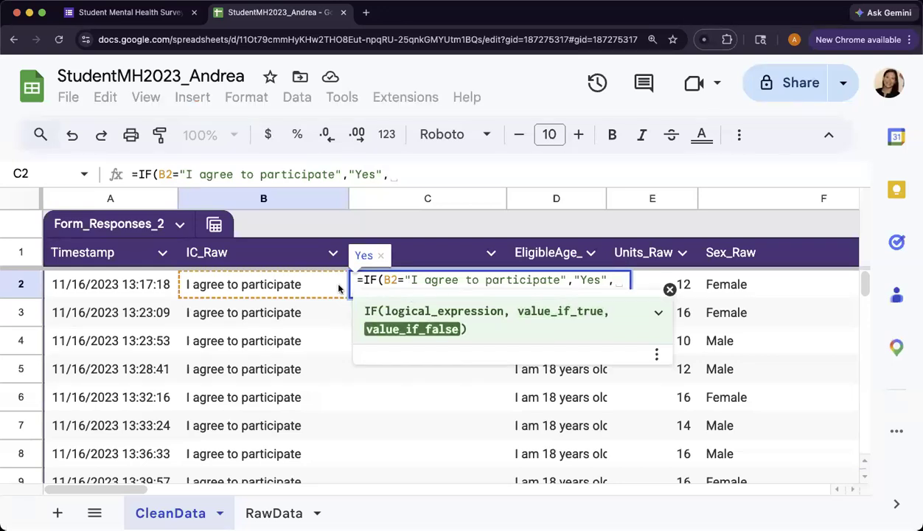
pyautogui.write('"')
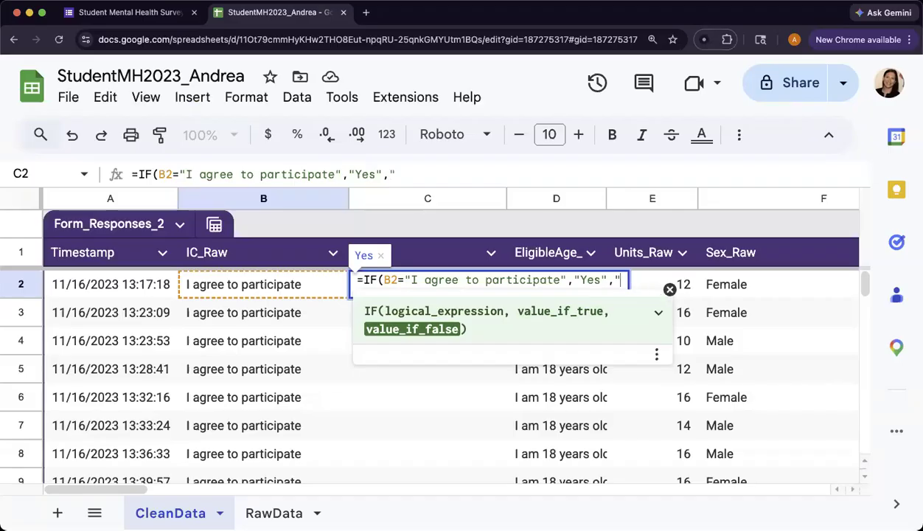
pyautogui.write('No")')
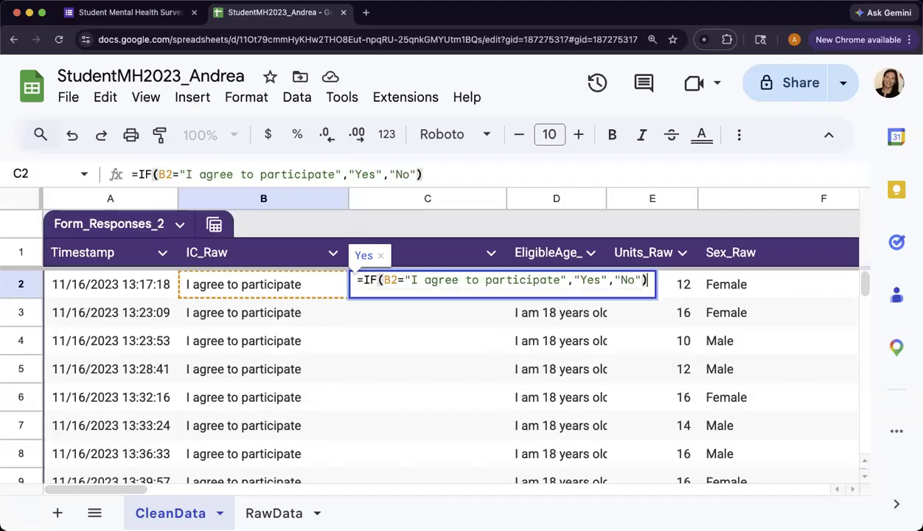
pyautogui.press('Return')
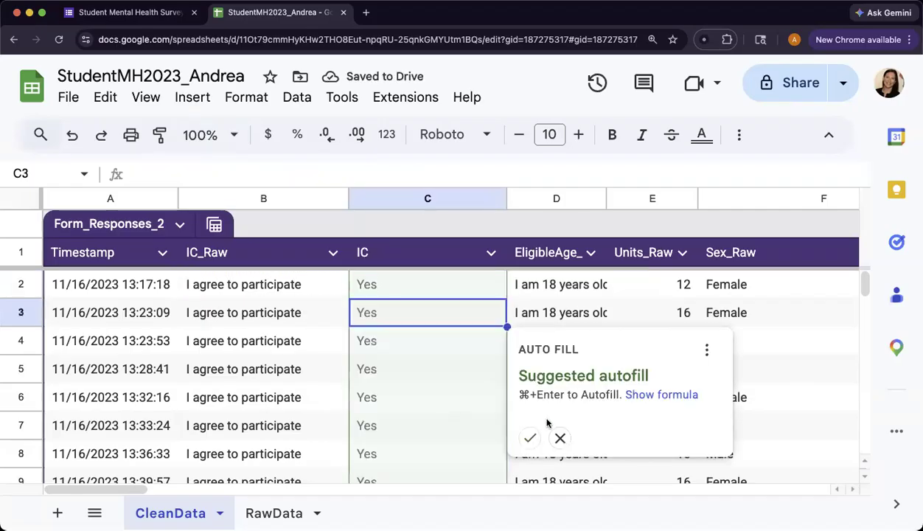
pyautogui.click(531, 438)
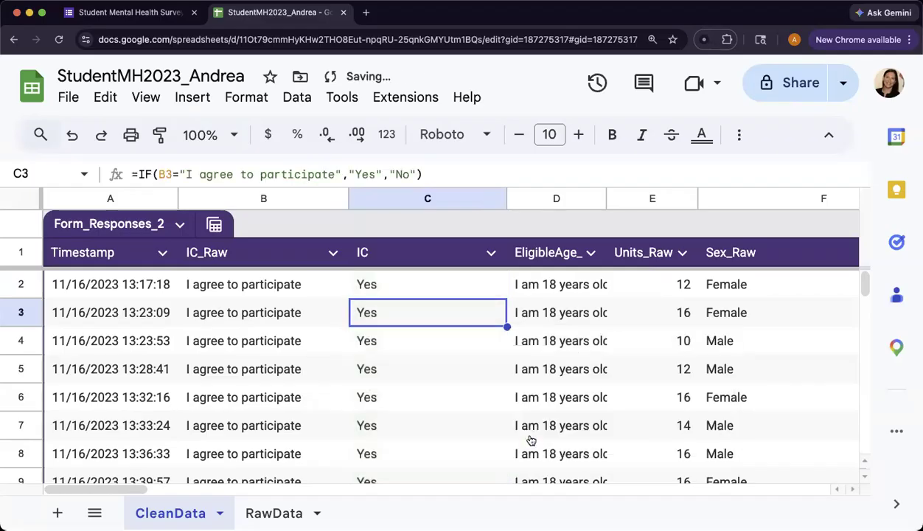
pyautogui.click(498, 294)
pyautogui.click(470, 315)
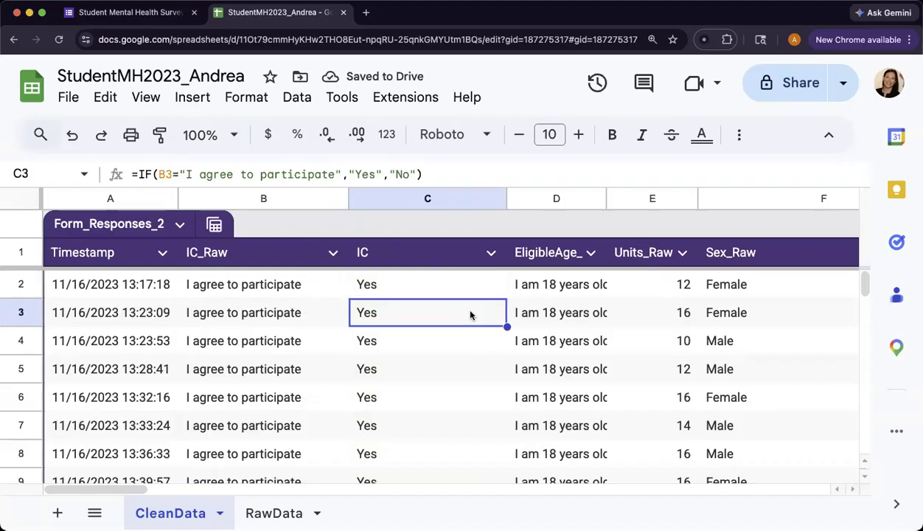
pyautogui.doubleClick(164, 174)
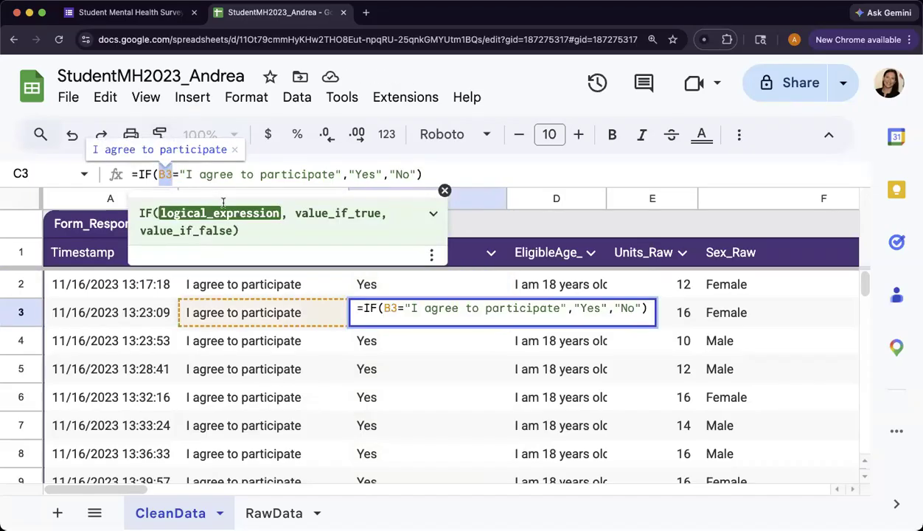
pyautogui.press('Return')
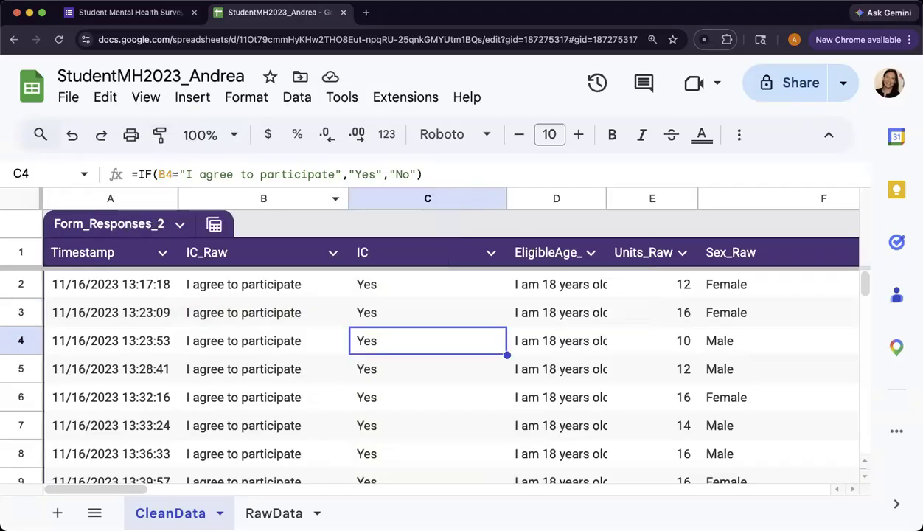
pyautogui.press('Return')
pyautogui.press('Return')
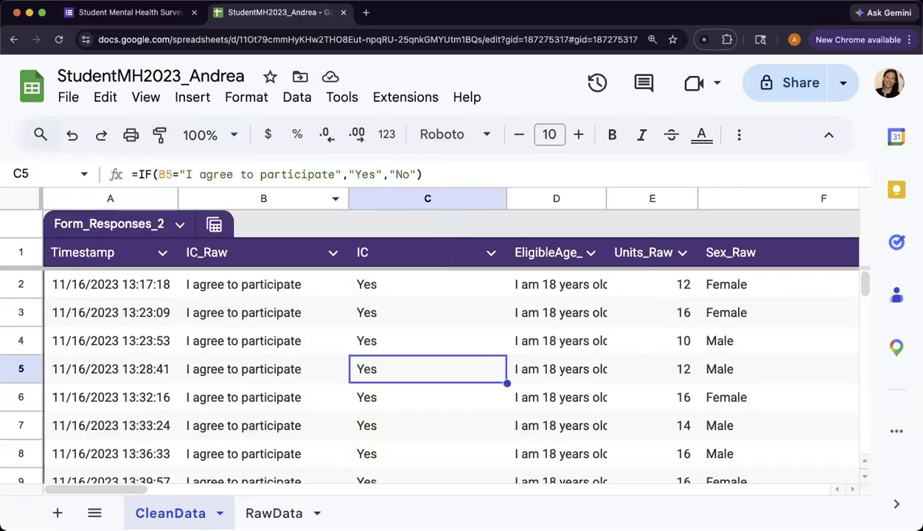
pyautogui.press('Return')
pyautogui.press('Return')
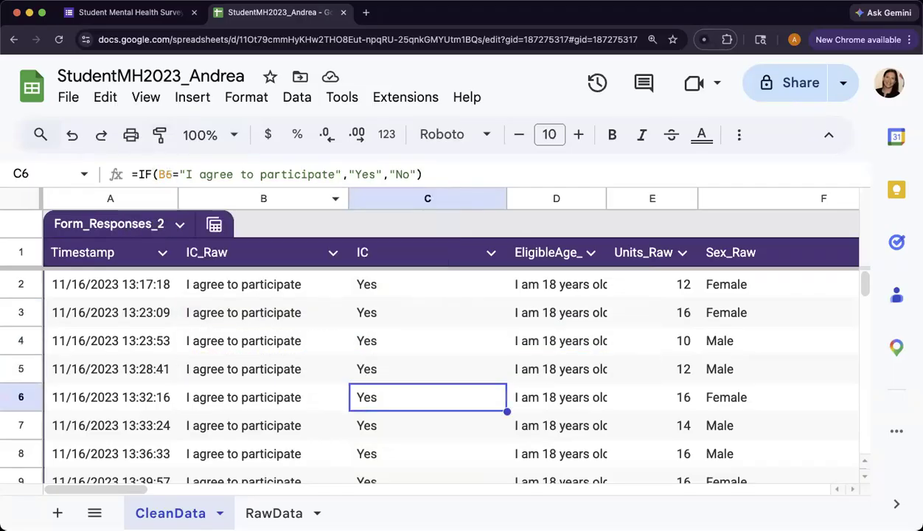
pyautogui.press('Return')
pyautogui.press('Return')
pyautogui.press('Return')
pyautogui.press('Return')
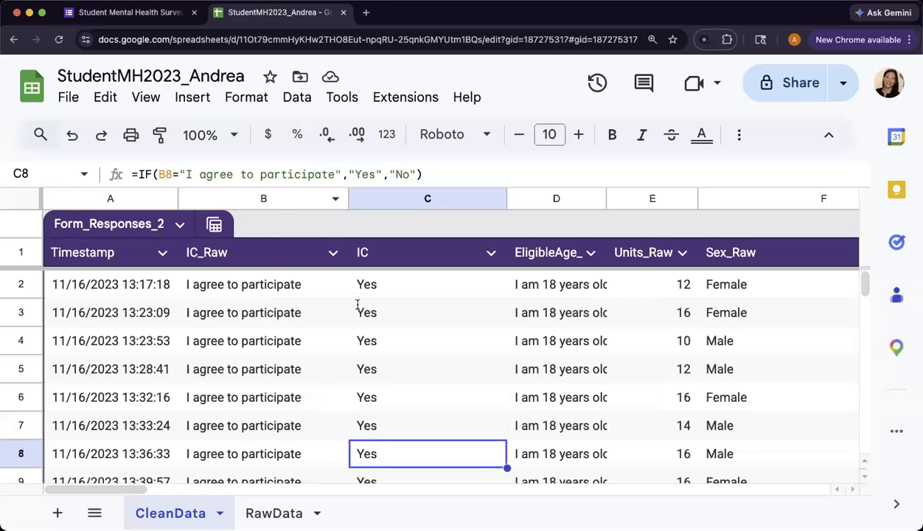
pyautogui.scroll(-10, 398, 332)
pyautogui.scroll(-20, 402, 338)
pyautogui.scroll(-11, 402, 338)
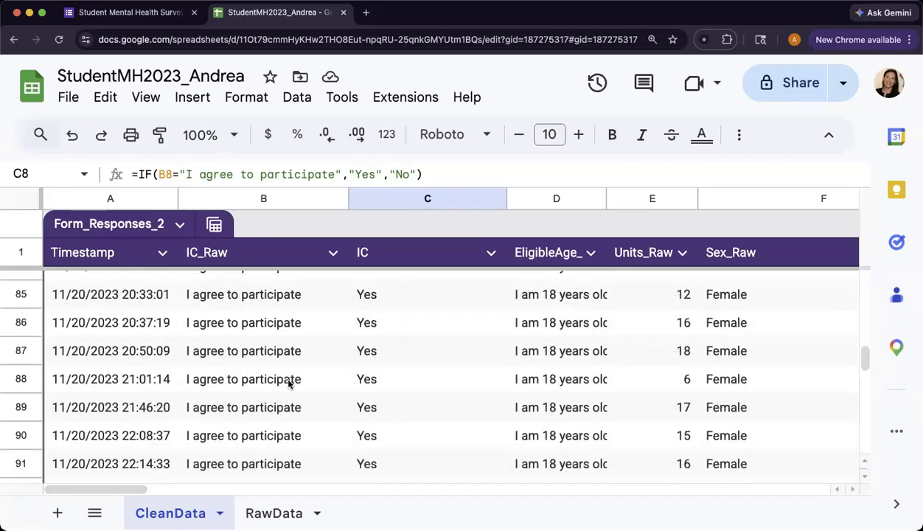
pyautogui.click(221, 379)
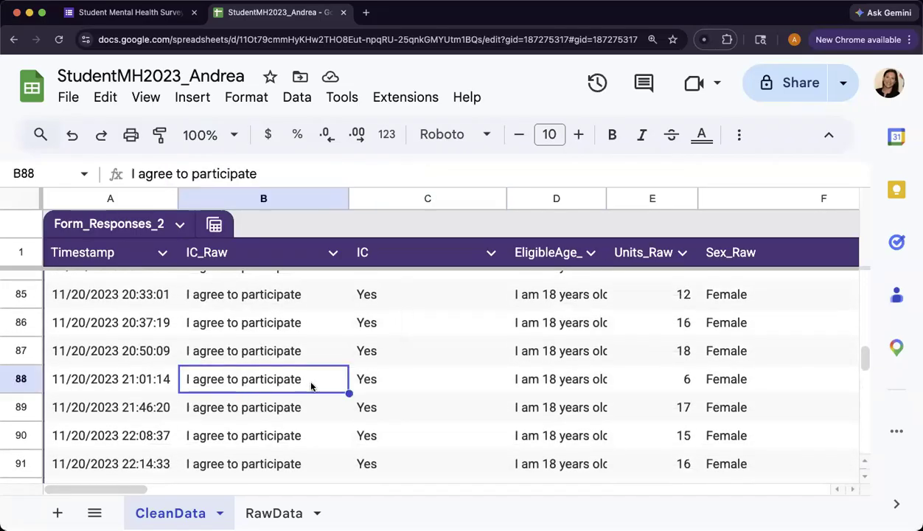
pyautogui.click(381, 381)
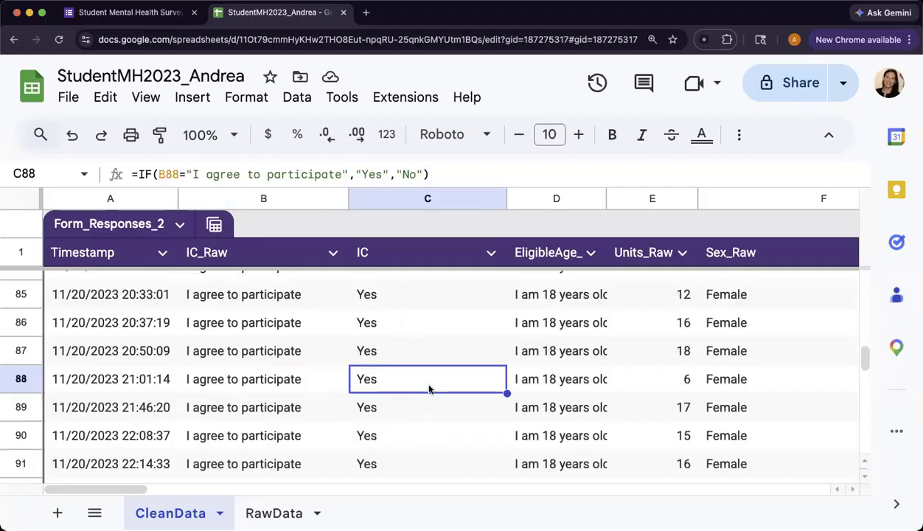
pyautogui.scroll(-11, 428, 387)
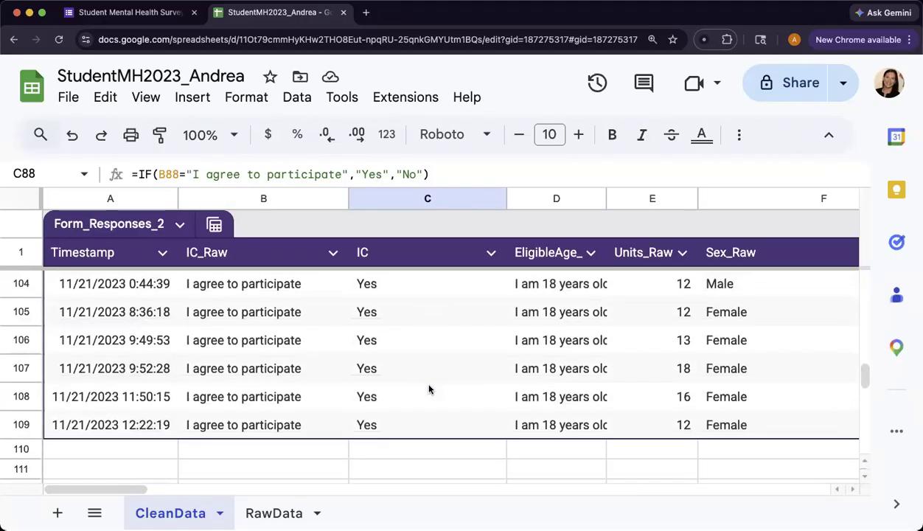
pyautogui.scroll(3, 403, 437)
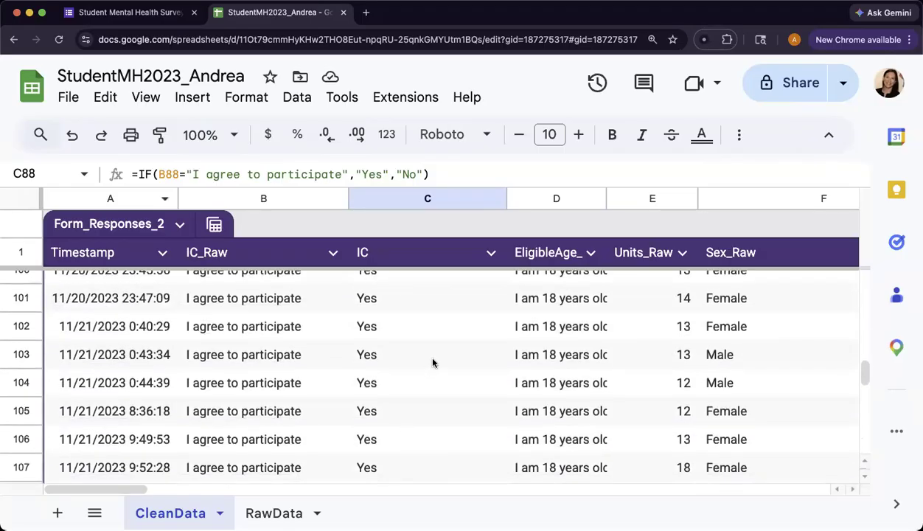
pyautogui.scroll(-5, 433, 362)
pyautogui.scroll(11, 433, 362)
pyautogui.scroll(11, 433, 363)
pyautogui.scroll(20, 433, 363)
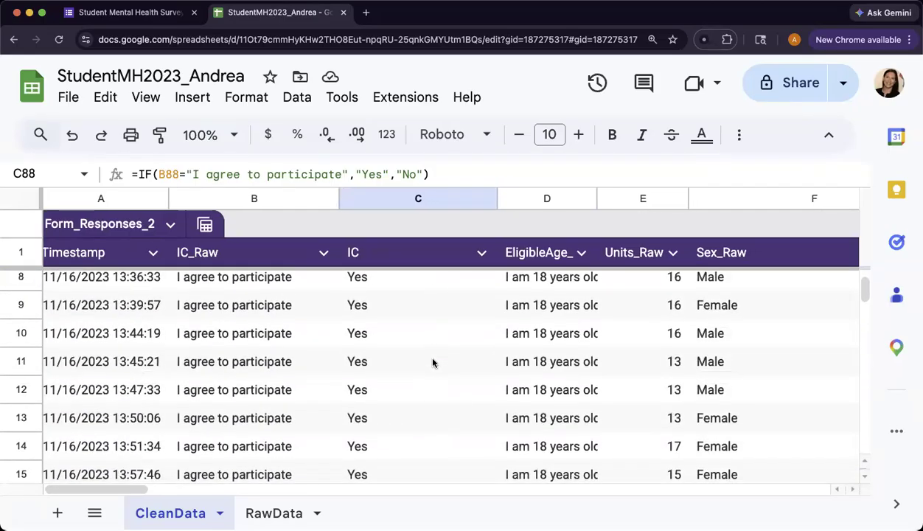
# - Auto-fit column C to its IC values and widen the EligibleAge_Raw column D
pyautogui.doubleClick(497, 198)
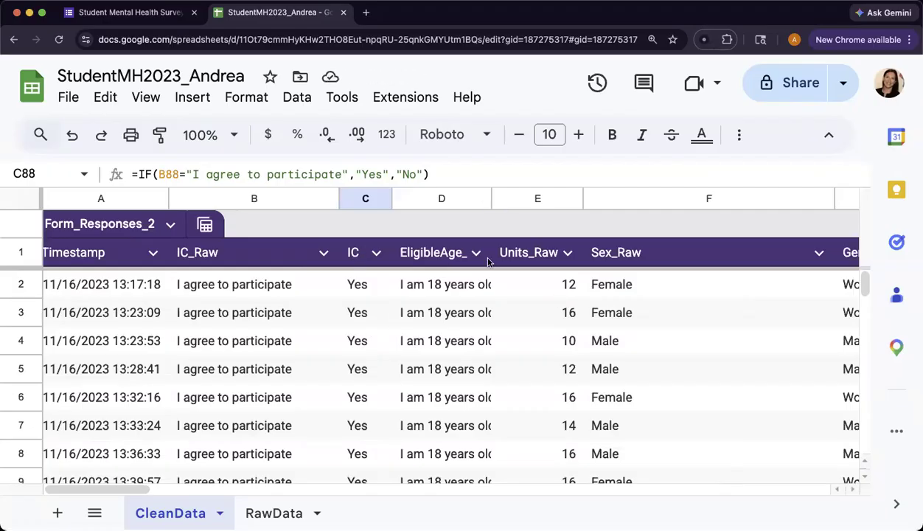
pyautogui.moveTo(491, 198); pyautogui.dragTo(557, 198)
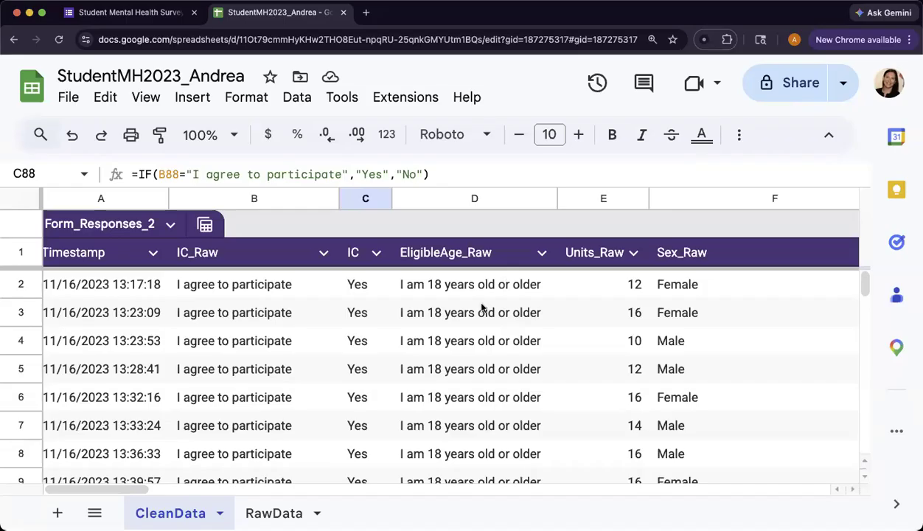
pyautogui.click(541, 254)
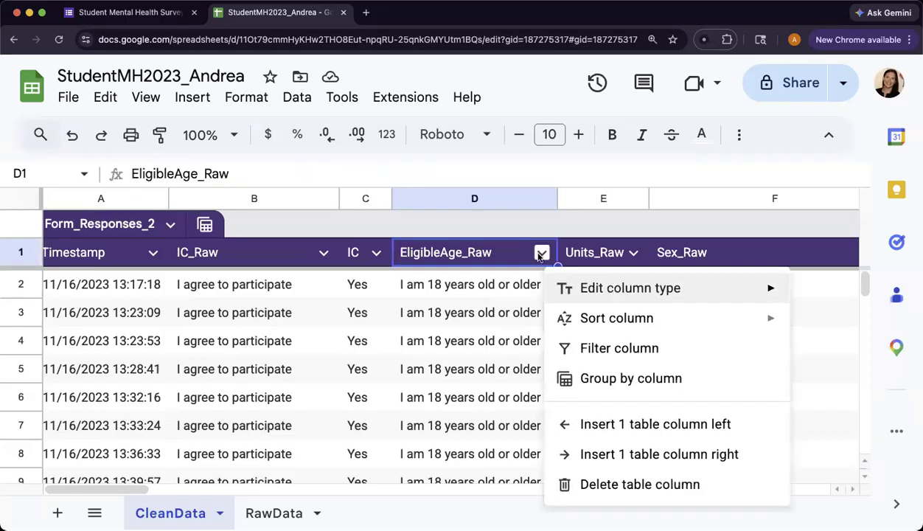
# - Insert a table column right of EligibleAge_Raw, widen it, and head it 'EligibleAge'
pyautogui.click(666, 455)
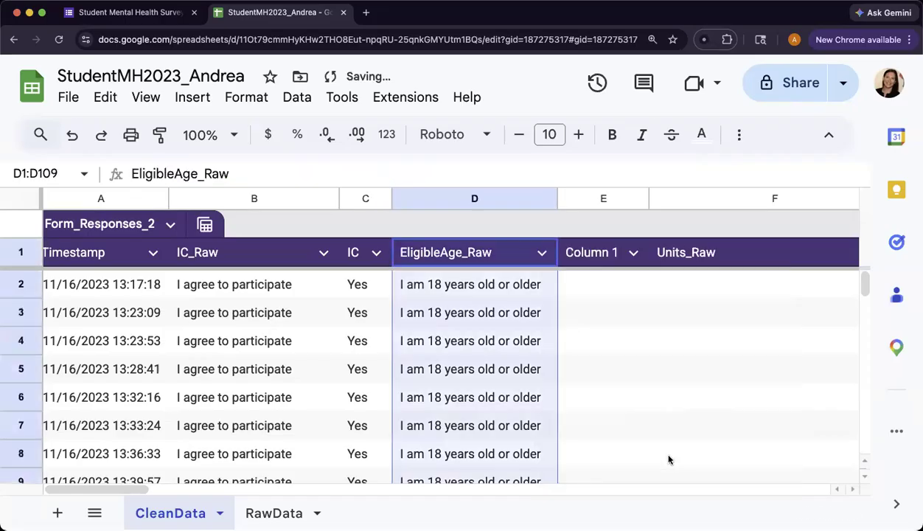
pyautogui.click(623, 252)
pyautogui.moveTo(649, 197); pyautogui.dragTo(683, 197)
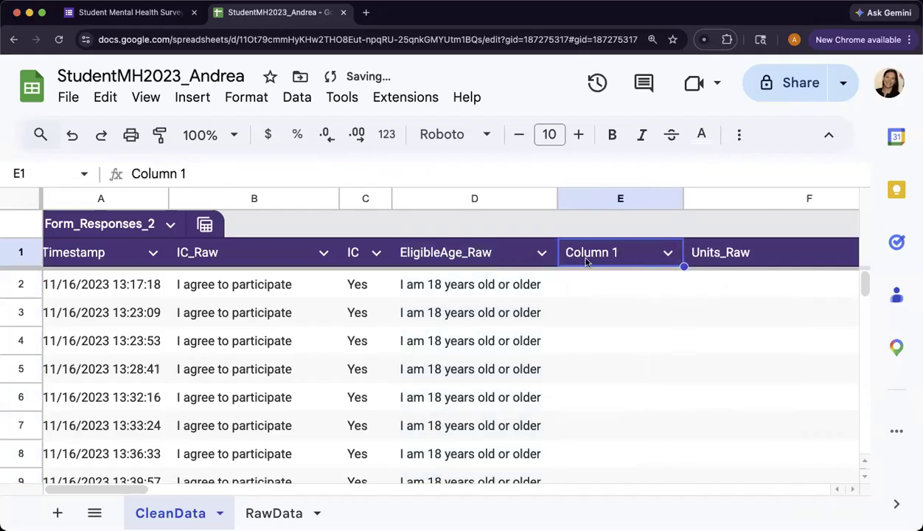
pyautogui.write('E')
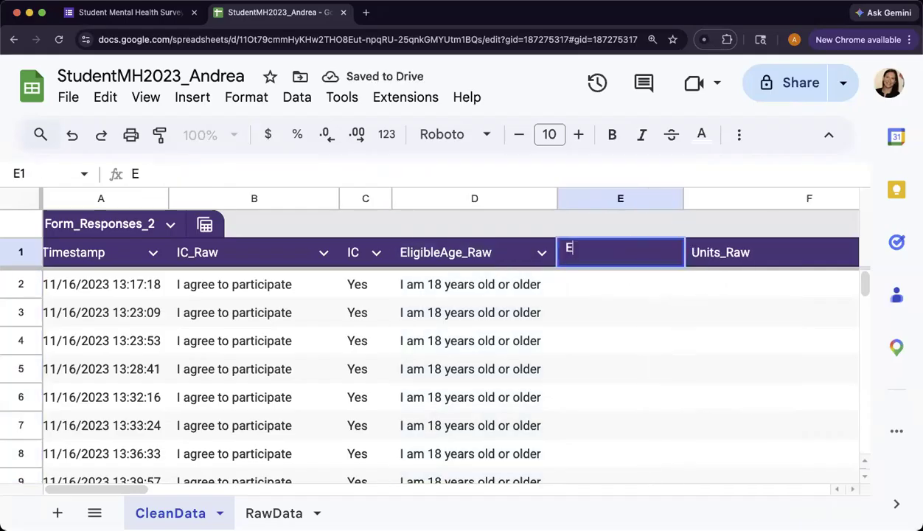
pyautogui.write('ligibleAge')
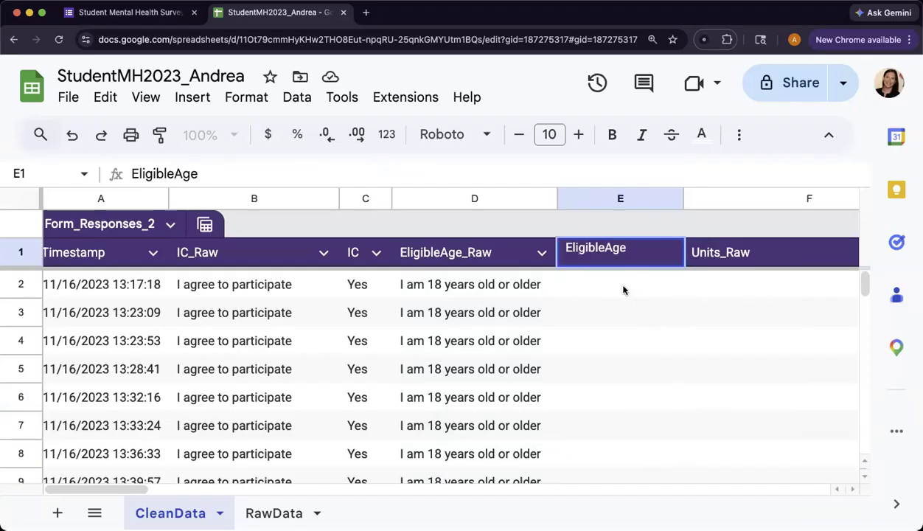
pyautogui.press('Return')
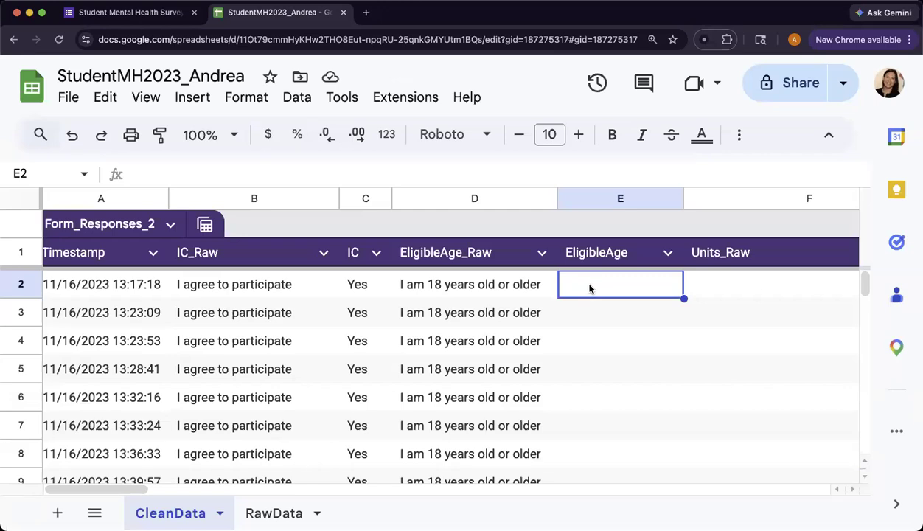
# - Start E2's formula as =IF(D2="I am 18 years old or older", fixing typos along the way
pyautogui.write('=')
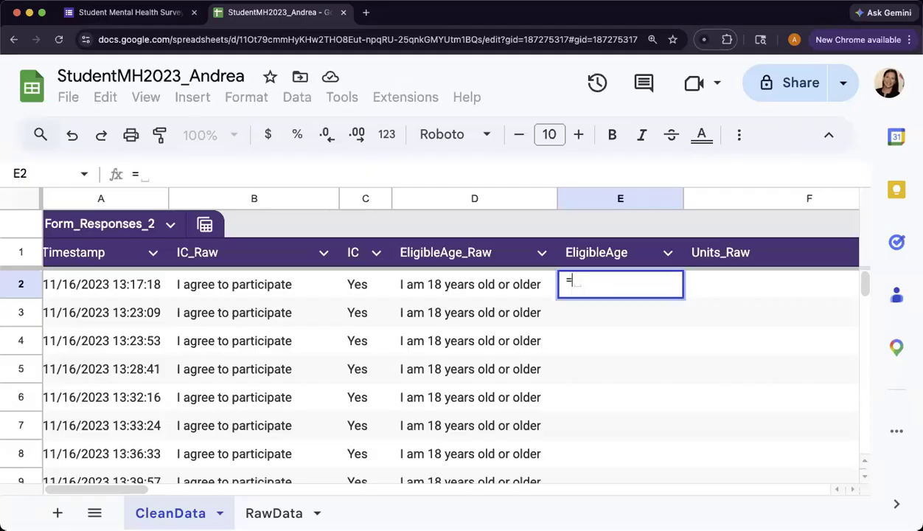
pyautogui.write('IF(')
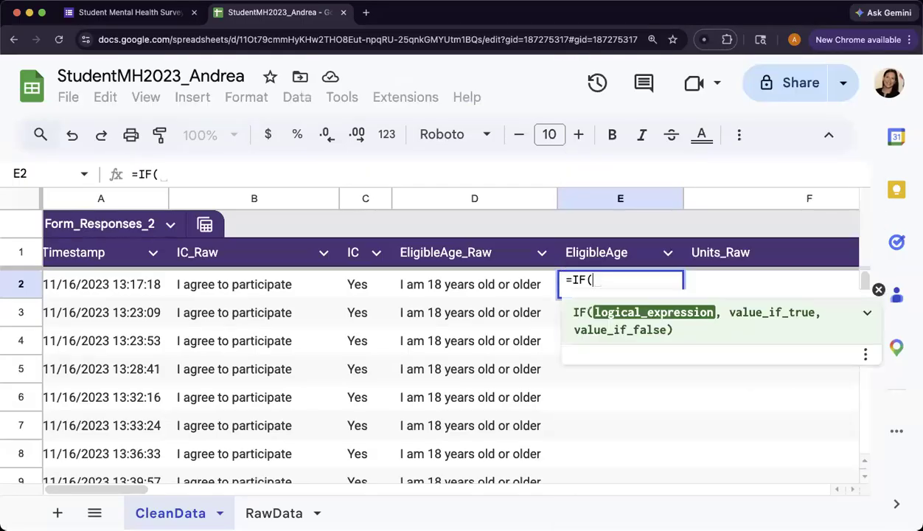
pyautogui.click(443, 292)
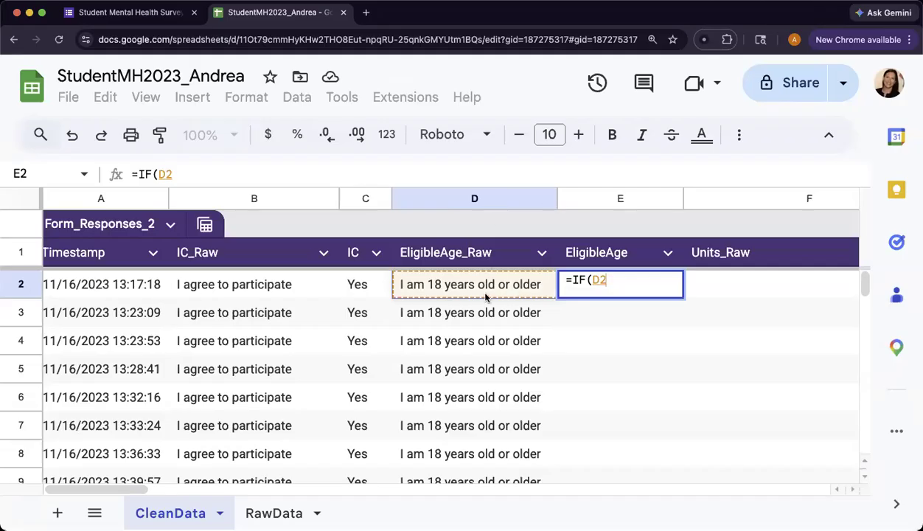
pyautogui.write('\'"')
pyautogui.press('BackSpace')
pyautogui.press('BackSpace')
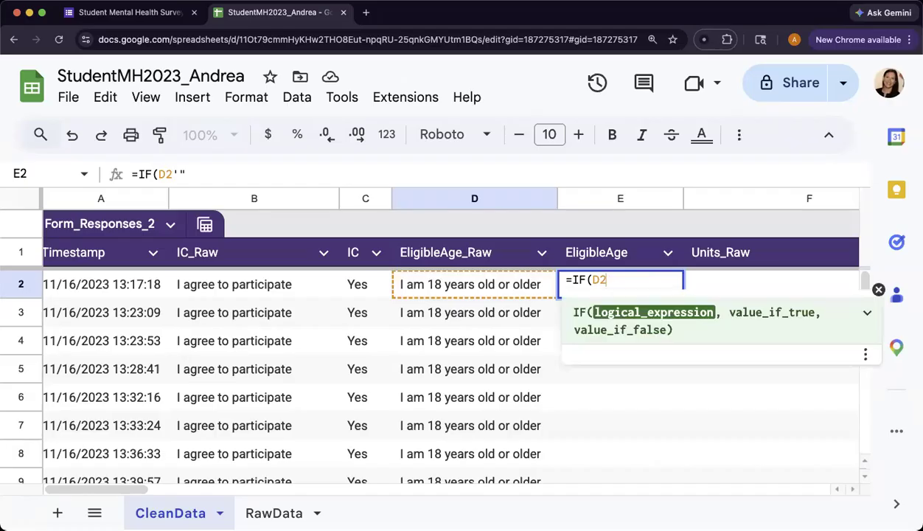
pyautogui.write('=')
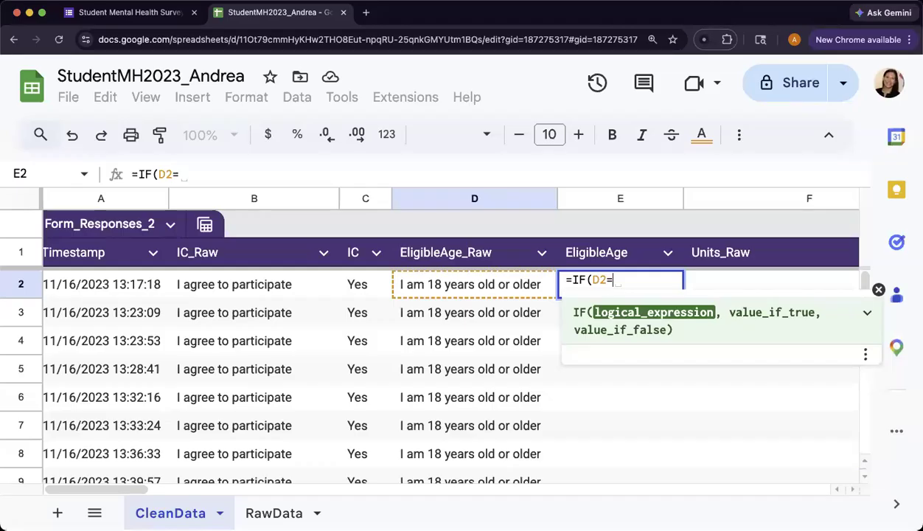
pyautogui.write('"Iam')
pyautogui.press('BackSpace')
pyautogui.press('BackSpace')
pyautogui.write('on')
pyautogui.press('BackSpace')
pyautogui.press('BackSpace')
pyautogui.write('am 18 ye')
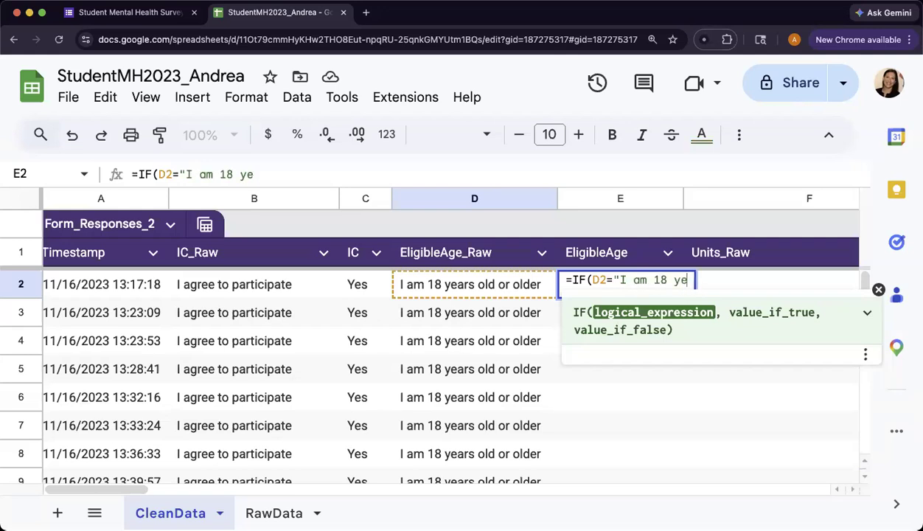
pyautogui.write('ars old or old')
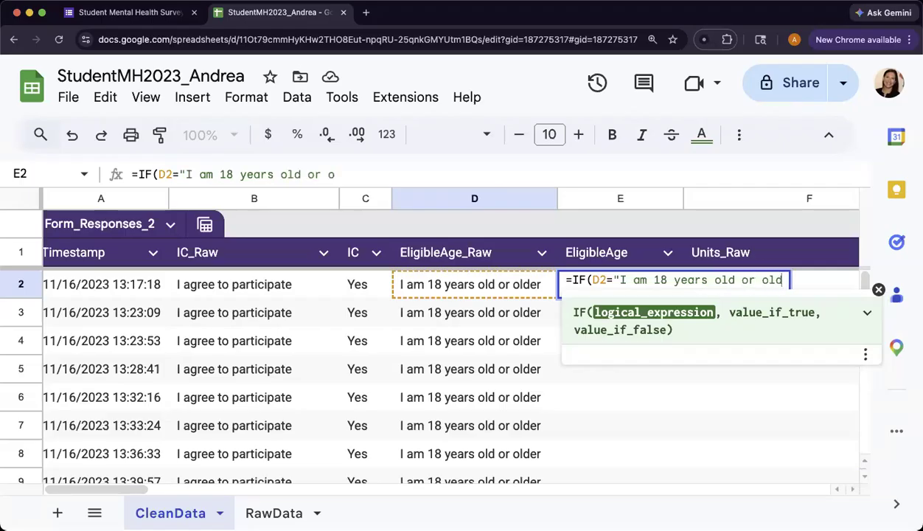
pyautogui.write('er"')
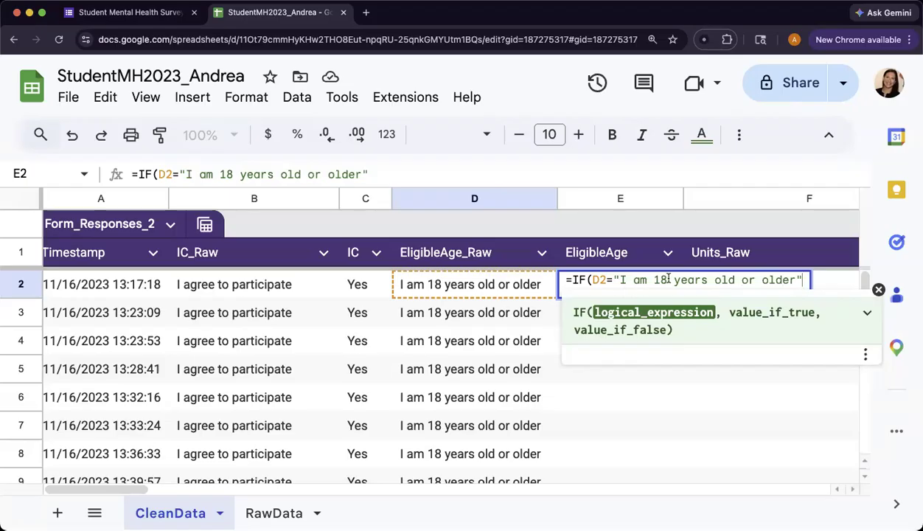
# - Clean up the condition phrase's extra space and append the "Yes" result
pyautogui.moveTo(667, 280); pyautogui.dragTo(800, 278)
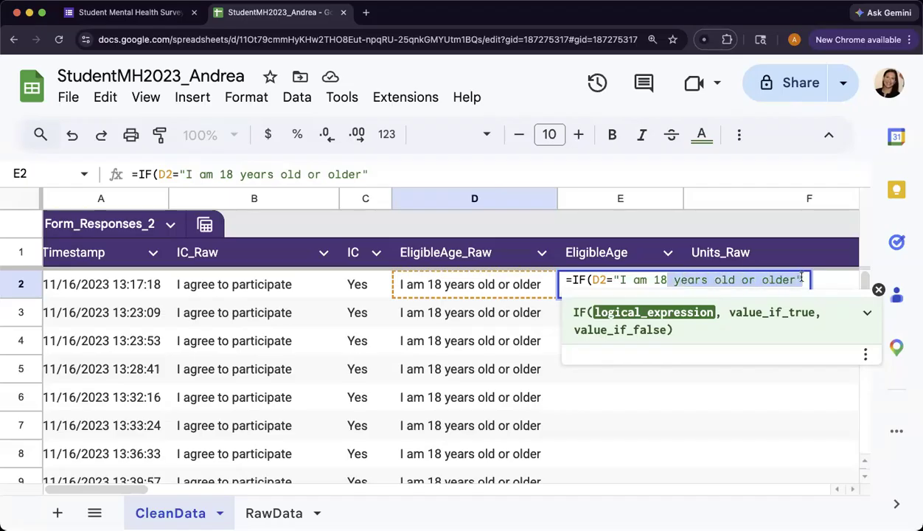
pyautogui.write('*')
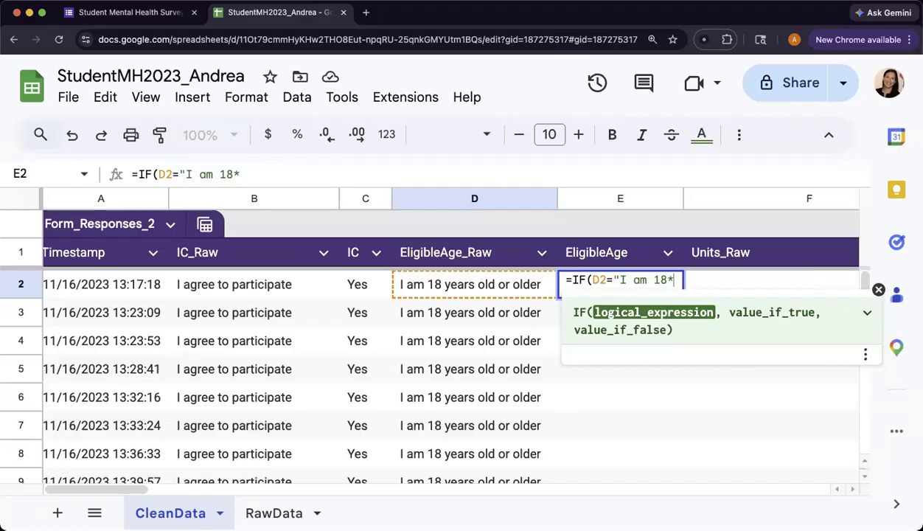
pyautogui.write('"')
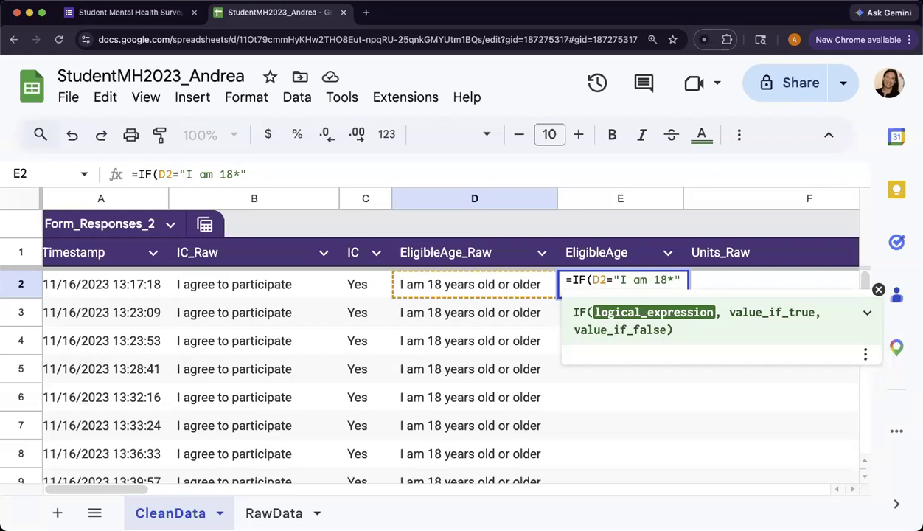
pyautogui.press('BackSpace')
pyautogui.press('BackSpace')
pyautogui.hotkey('ctrl', 'v')
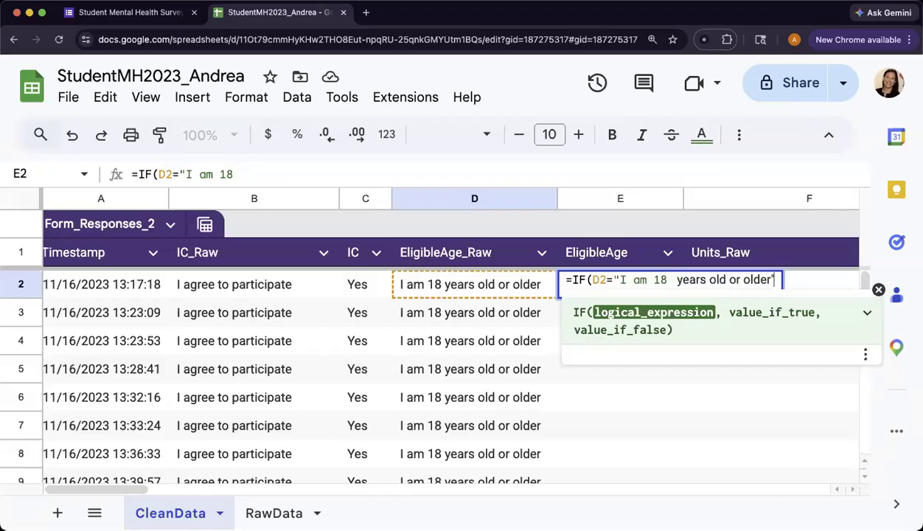
pyautogui.write('"')
pyautogui.click(673, 280)
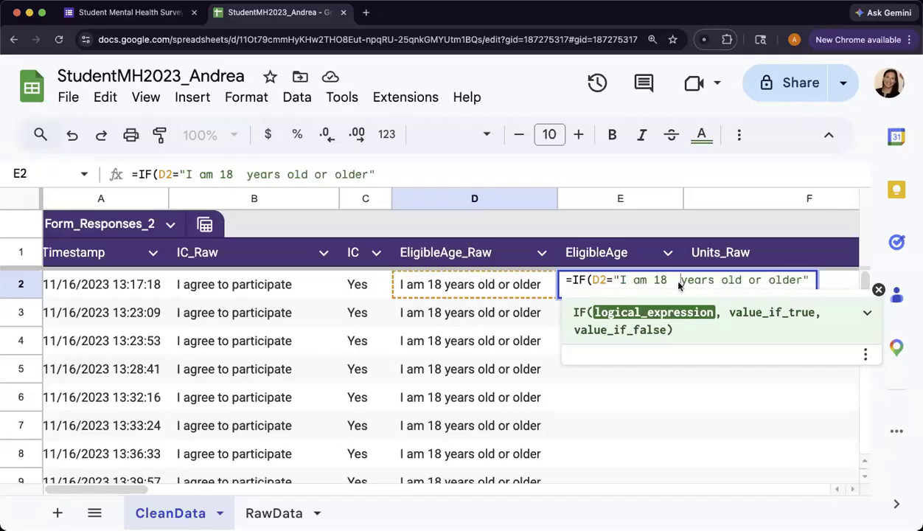
pyautogui.press('Delete')
pyautogui.press('Left')
pyautogui.press('Left')
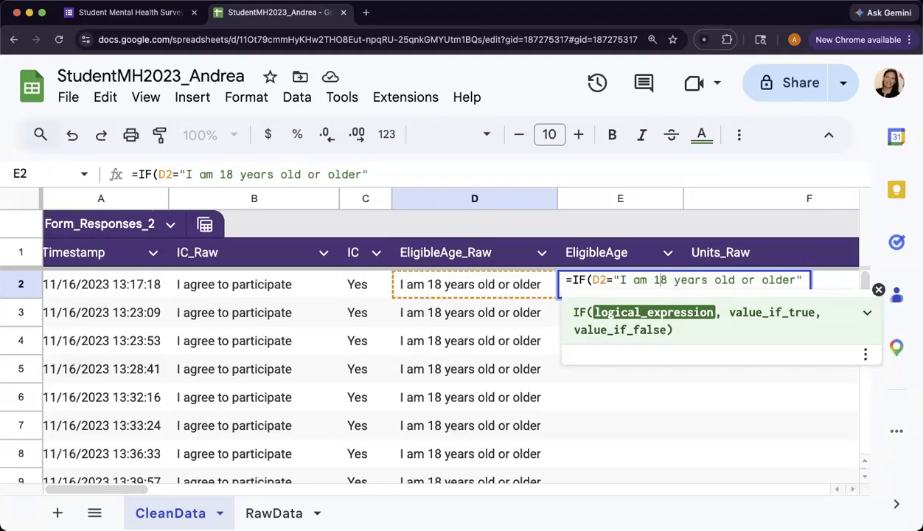
pyautogui.click(805, 282)
pyautogui.write(',')
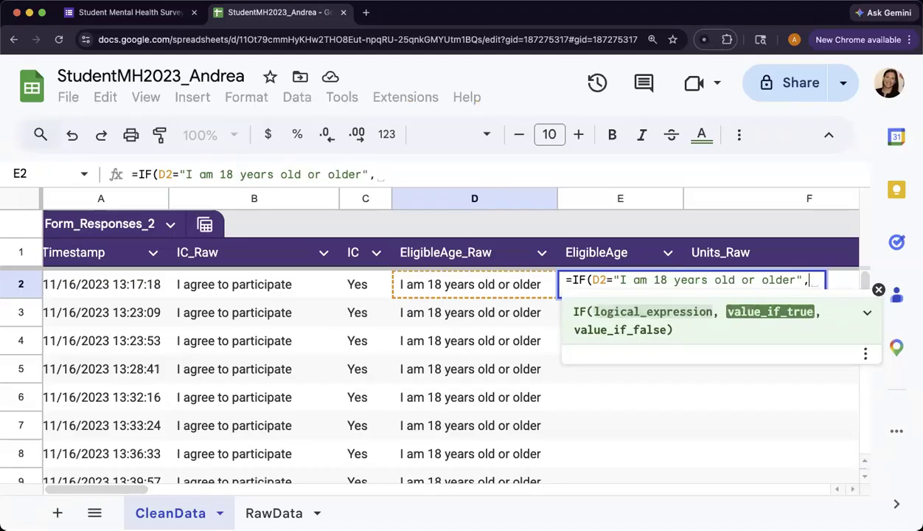
pyautogui.write('"')
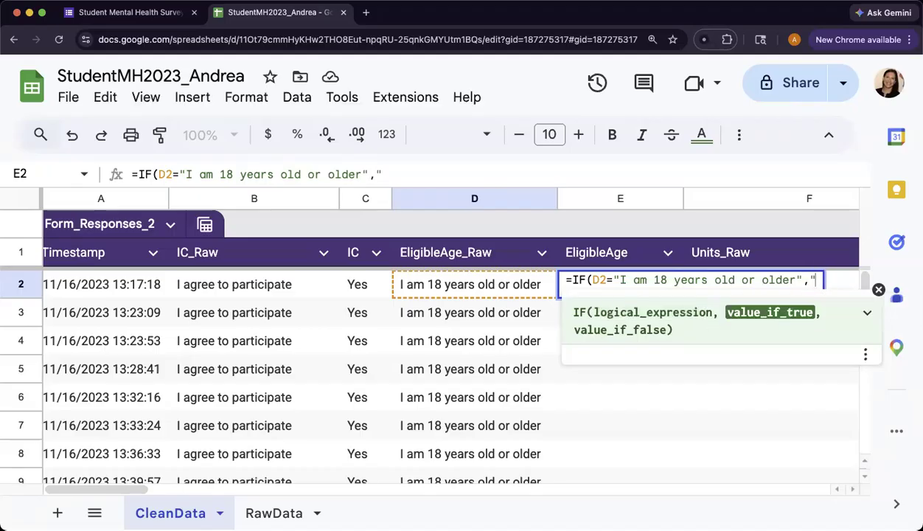
pyautogui.write('Yes"')
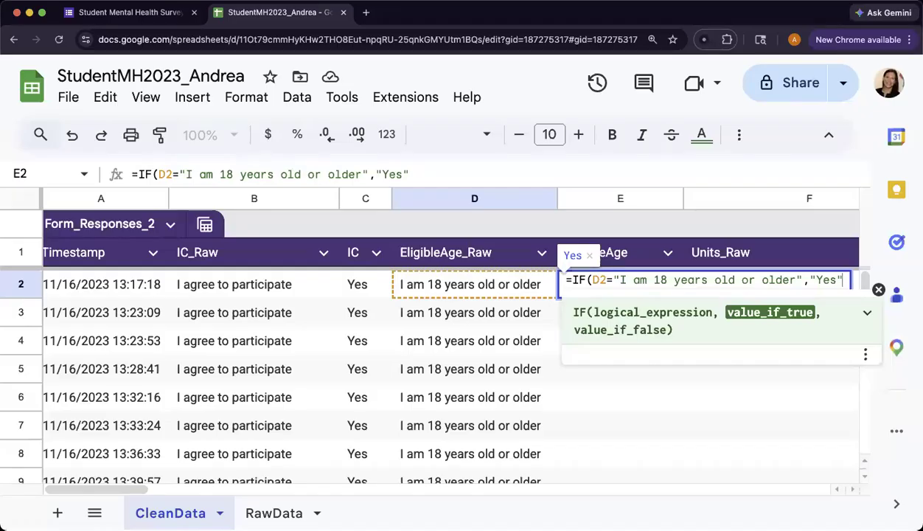
# - Add a nested IF after "Yes" and reference D2 as its condition
pyautogui.write(',')
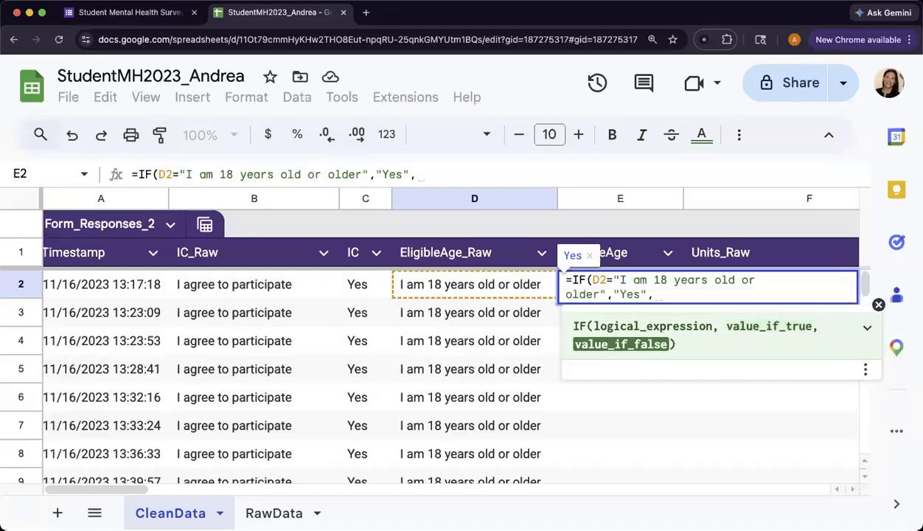
pyautogui.write('IF(')
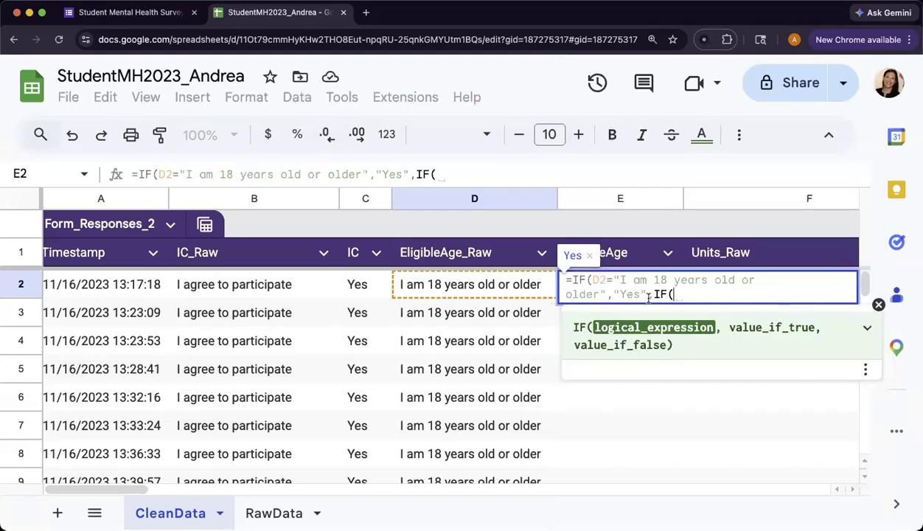
pyautogui.doubleClick(660, 294)
pyautogui.click(672, 294)
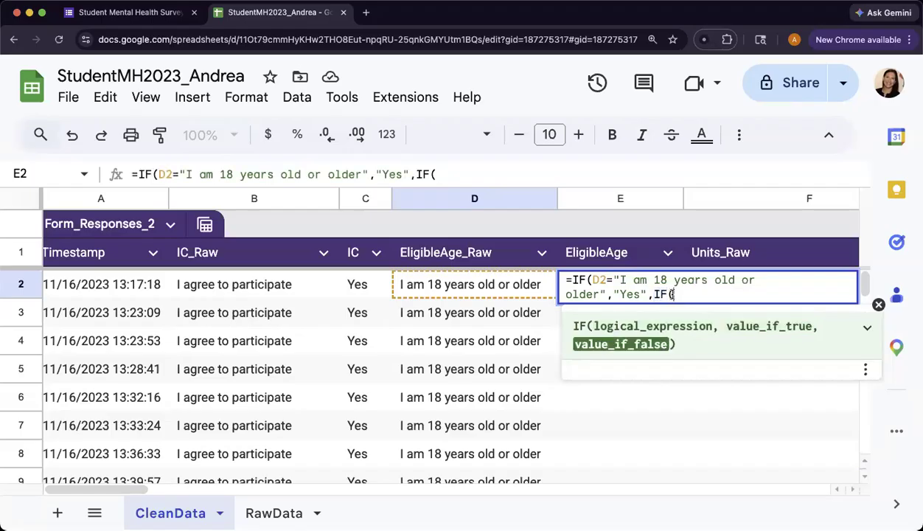
pyautogui.click(453, 291)
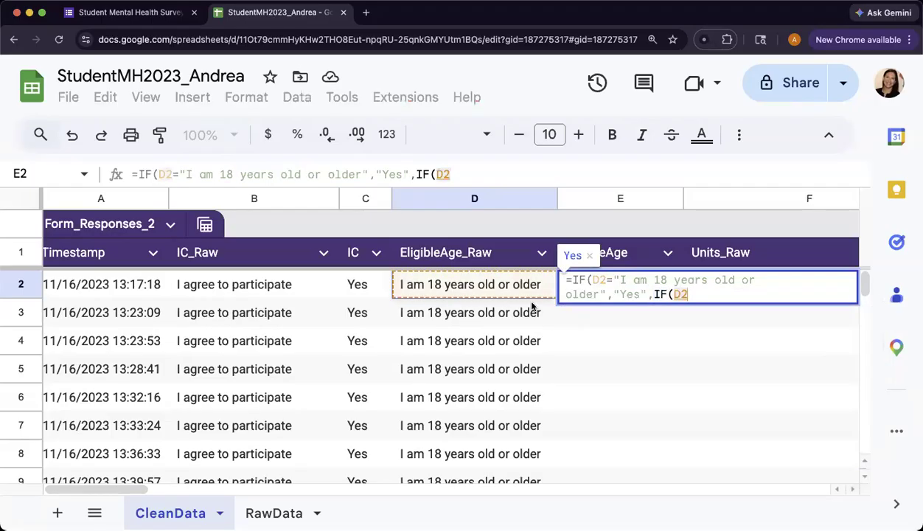
# - Make the nested IF compare D2 to "I am under 18 years old" and return "No"
pyautogui.write('=')
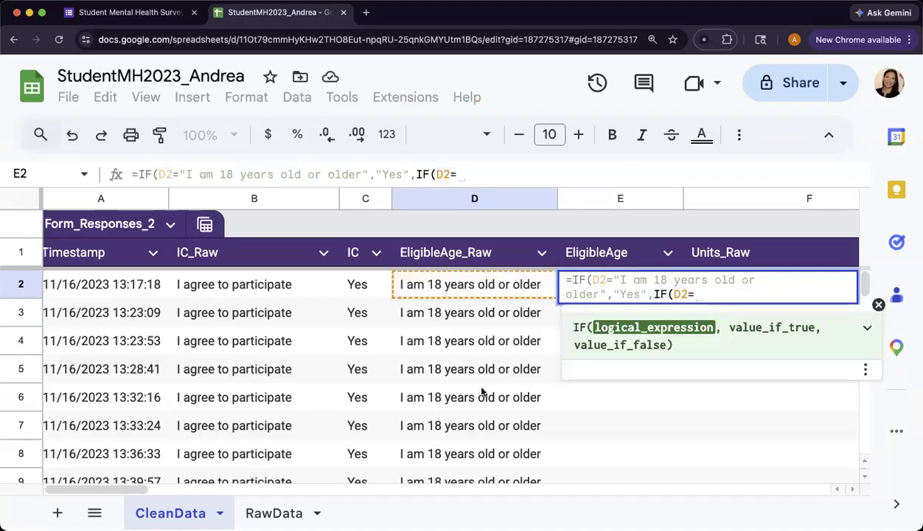
pyautogui.scroll(-9, 481, 391)
pyautogui.scroll(-8, 481, 391)
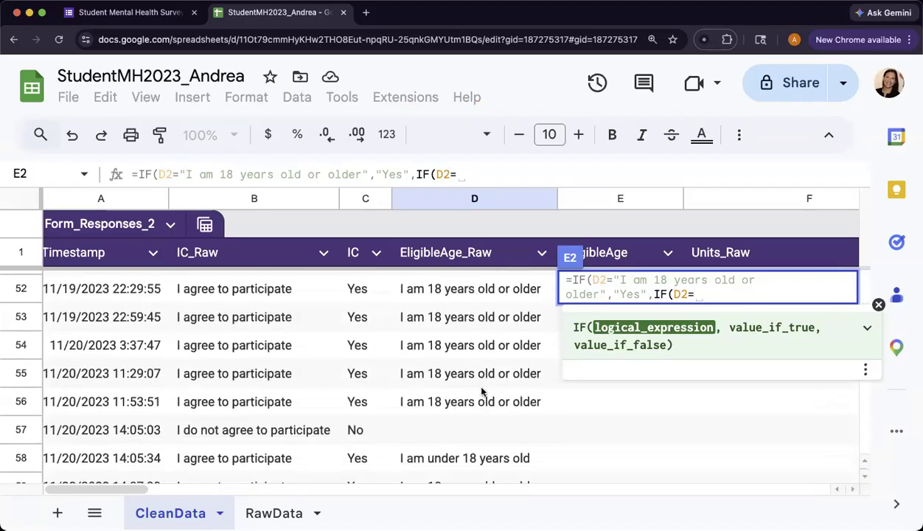
pyautogui.scroll(-2, 482, 390)
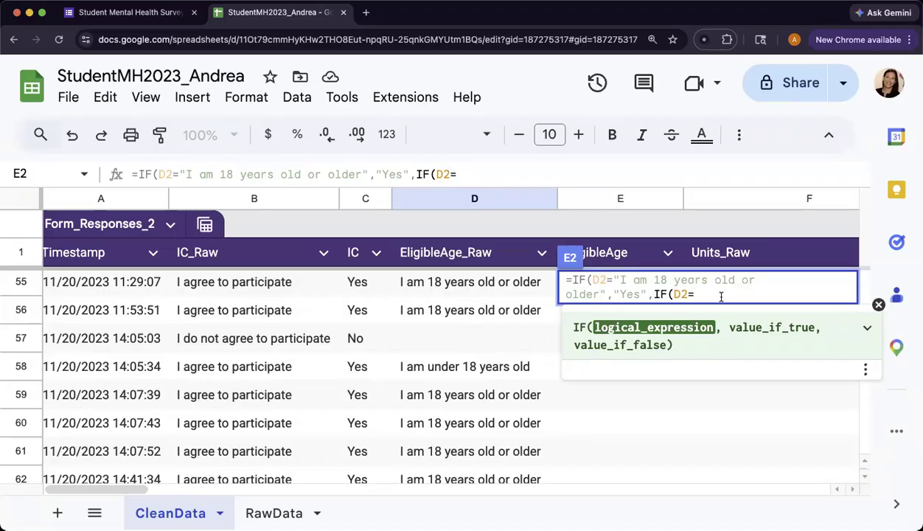
pyautogui.write('"')
pyautogui.write('Un')
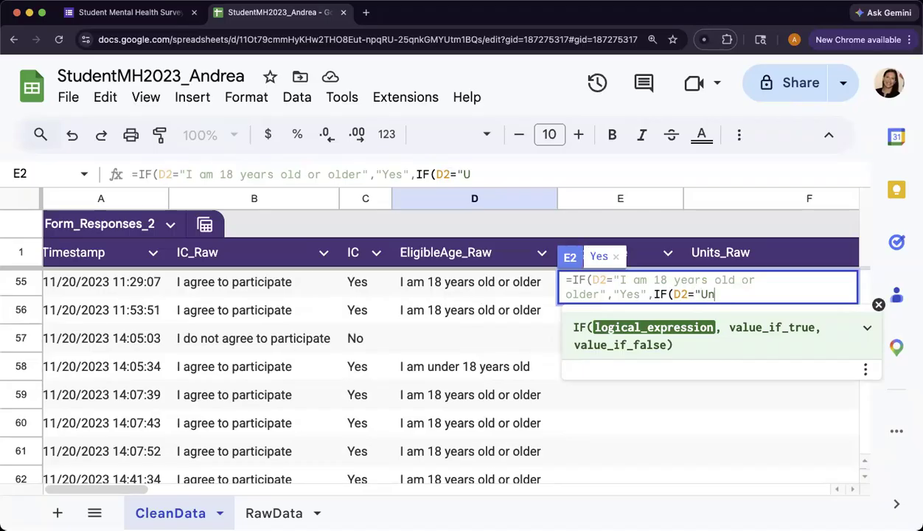
pyautogui.write('der 18 years')
pyautogui.click(697, 295)
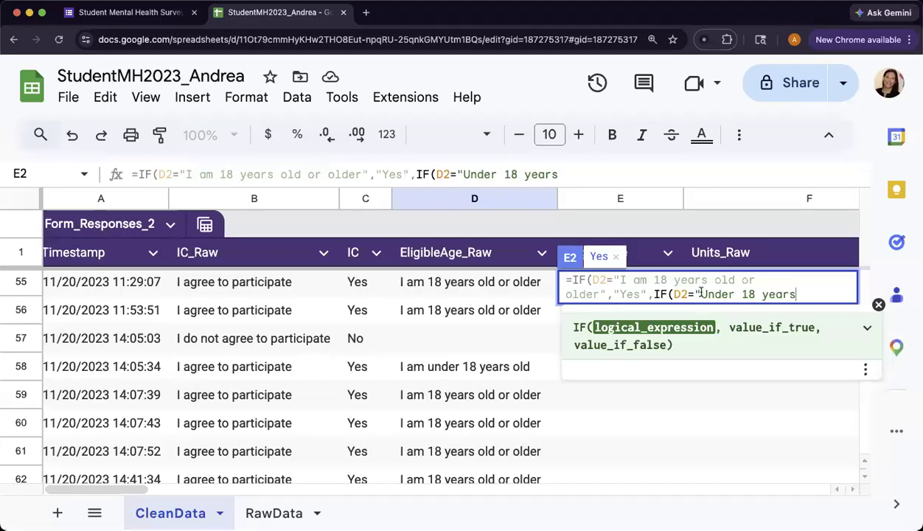
pyautogui.write('I am')
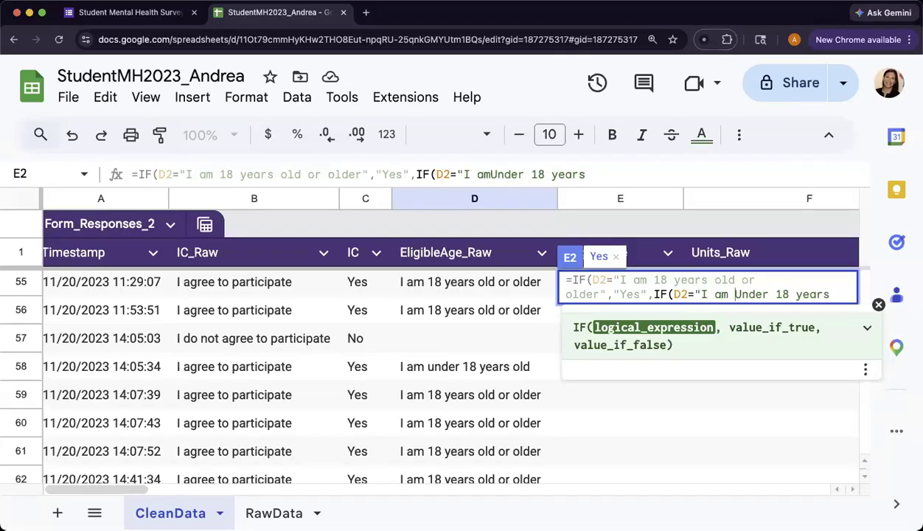
pyautogui.press('Delete')
pyautogui.write('u')
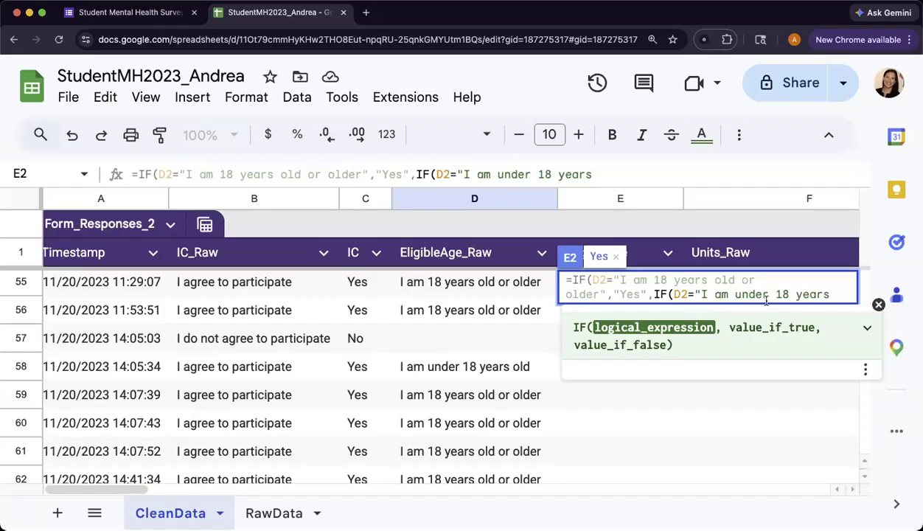
pyautogui.click(835, 294)
pyautogui.write('olf')
pyautogui.press('BackSpace')
pyautogui.write('d"')
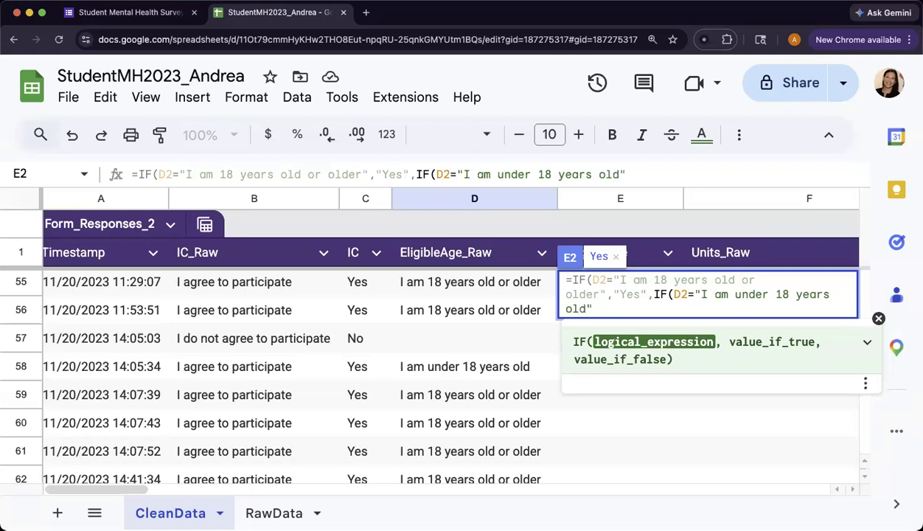
pyautogui.write(',')
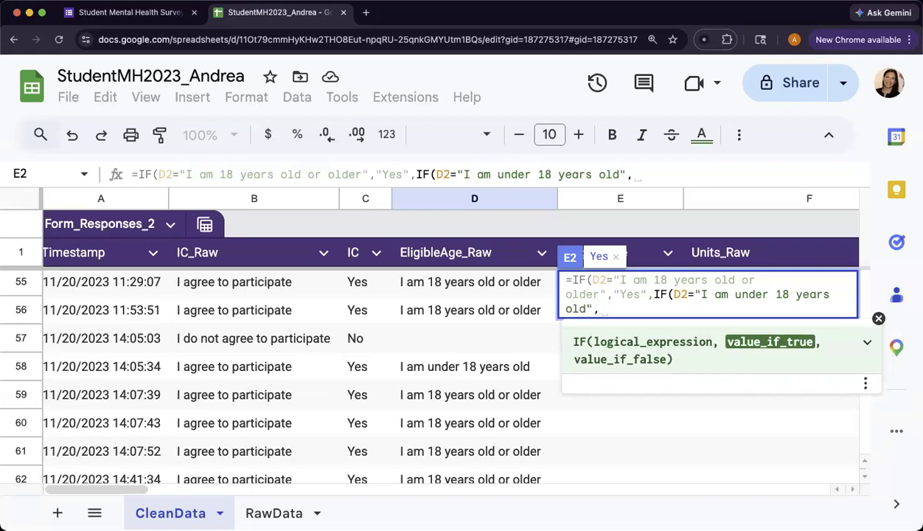
pyautogui.write('"No"')
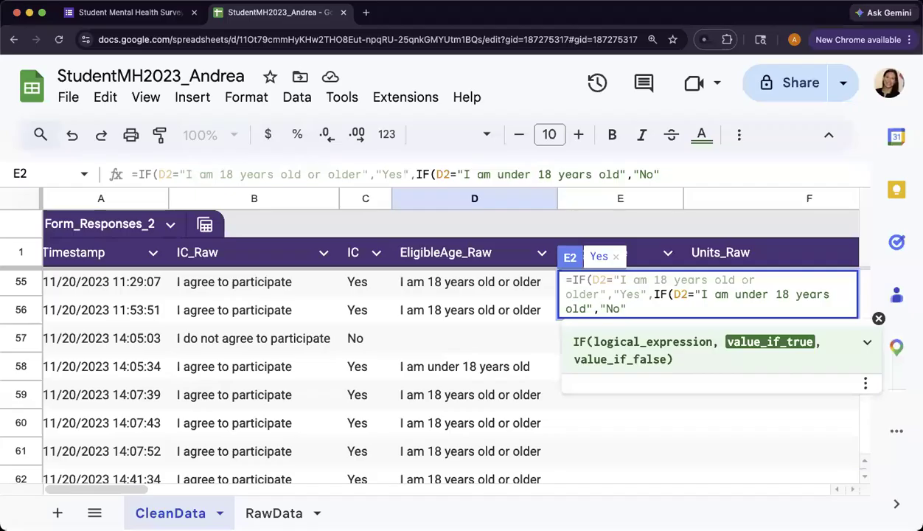
# - Finish E2's formula with a "" fallback and two closing parentheses, and commit it
pyautogui.write(',')
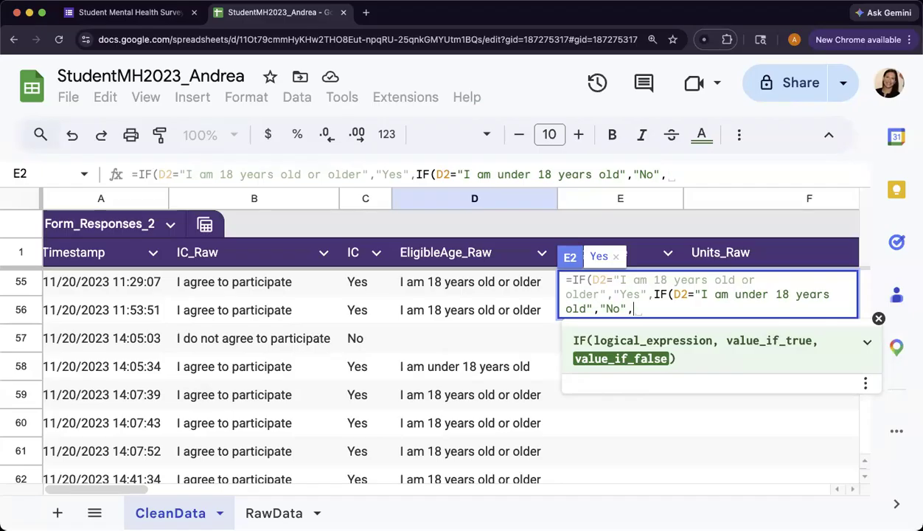
pyautogui.write('""')
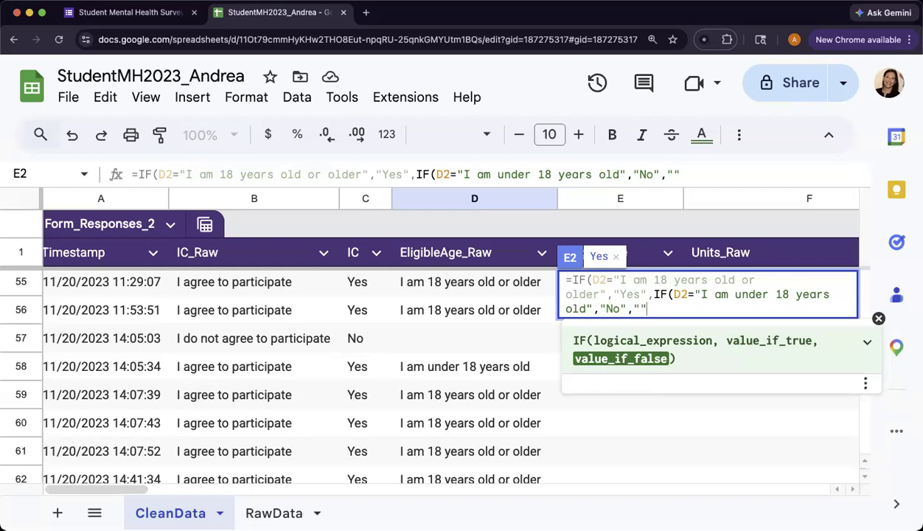
pyautogui.write(')')
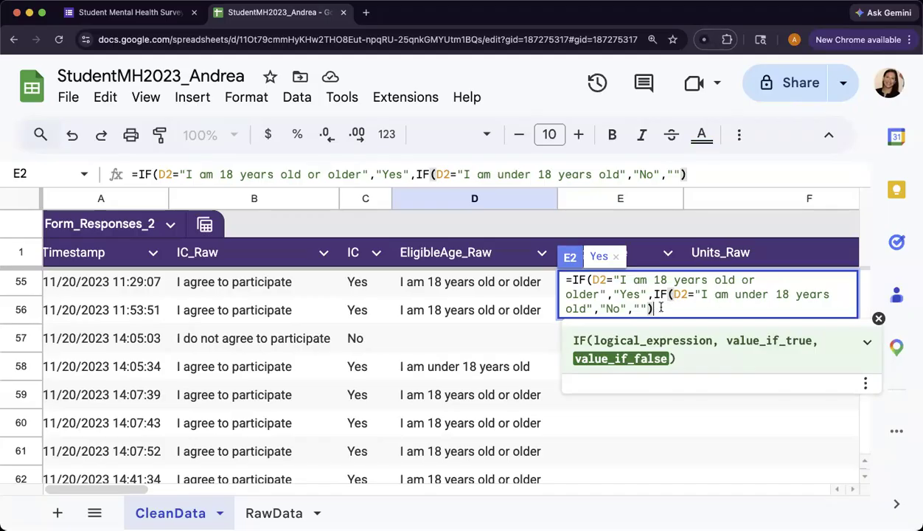
pyautogui.click(664, 295)
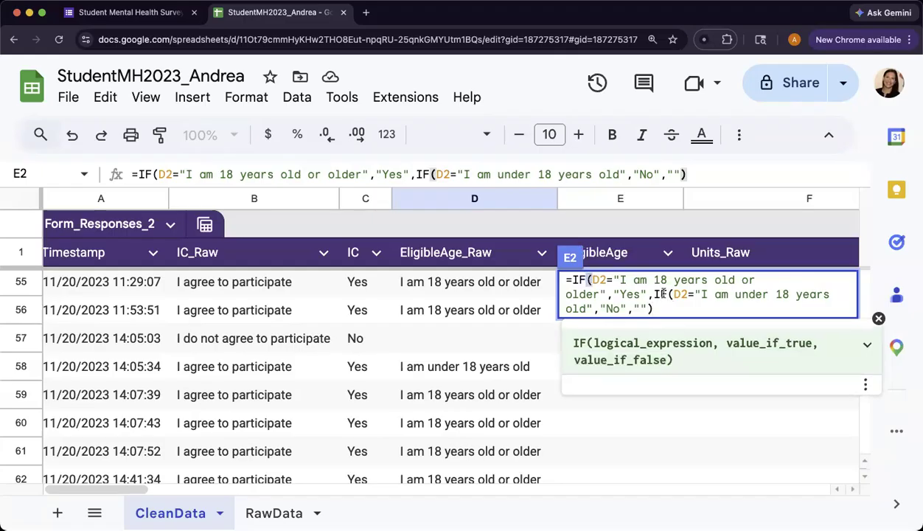
pyautogui.click(653, 309)
pyautogui.write(')')
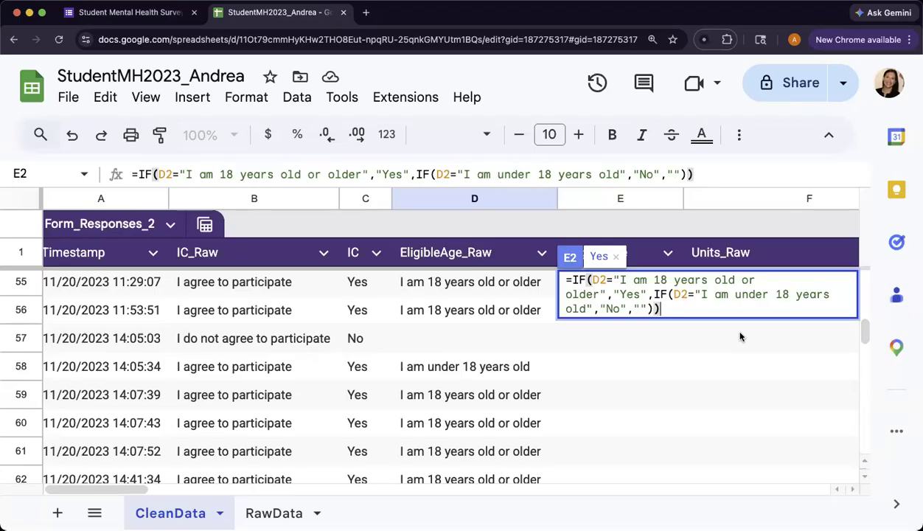
pyautogui.press('Return')
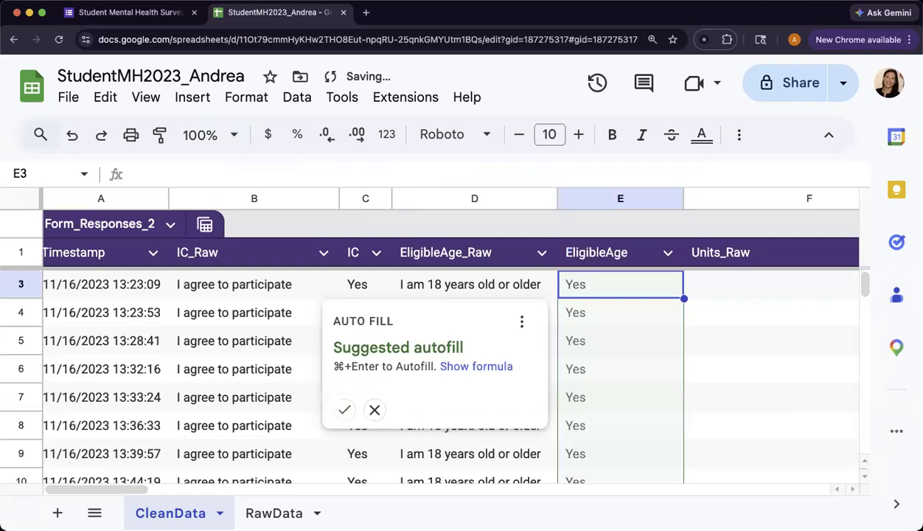
# - Autofill the nested IF down EligibleAge through row 109 and scroll to check the results
pyautogui.click(344, 410)
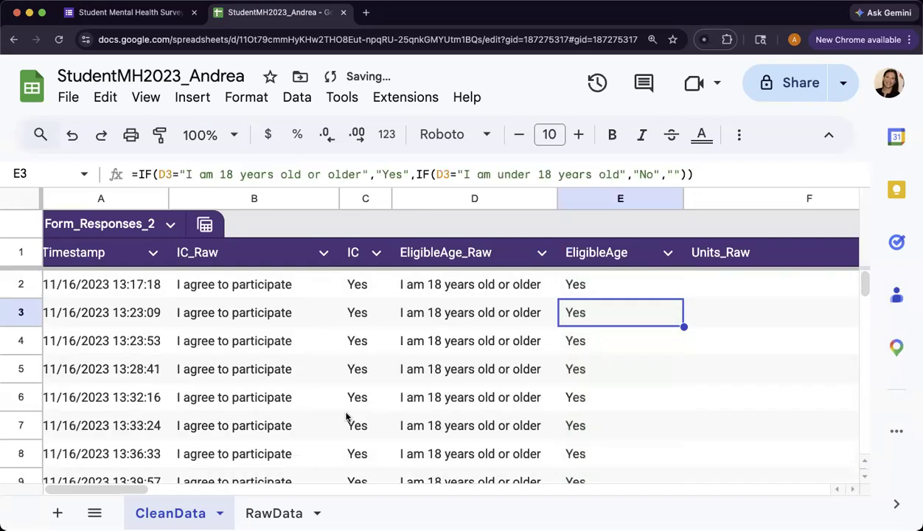
pyautogui.scroll(-10, 673, 347)
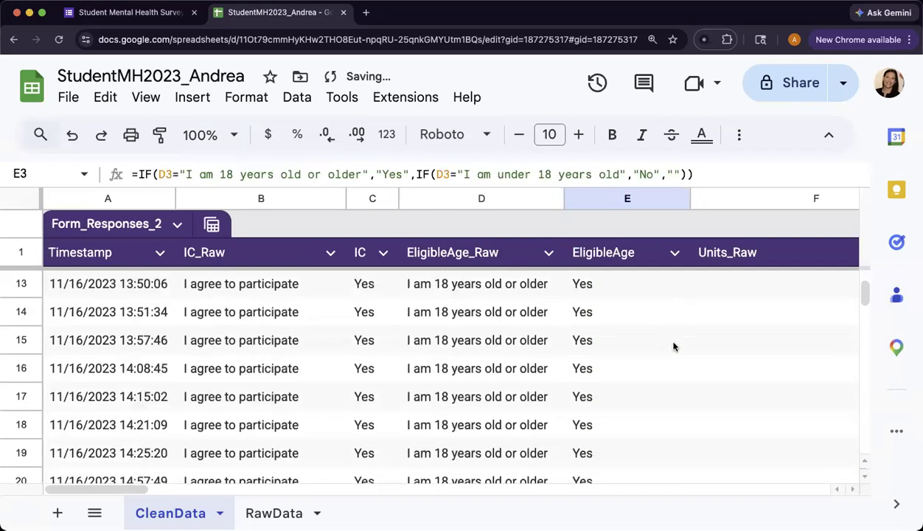
pyautogui.scroll(-9, 673, 346)
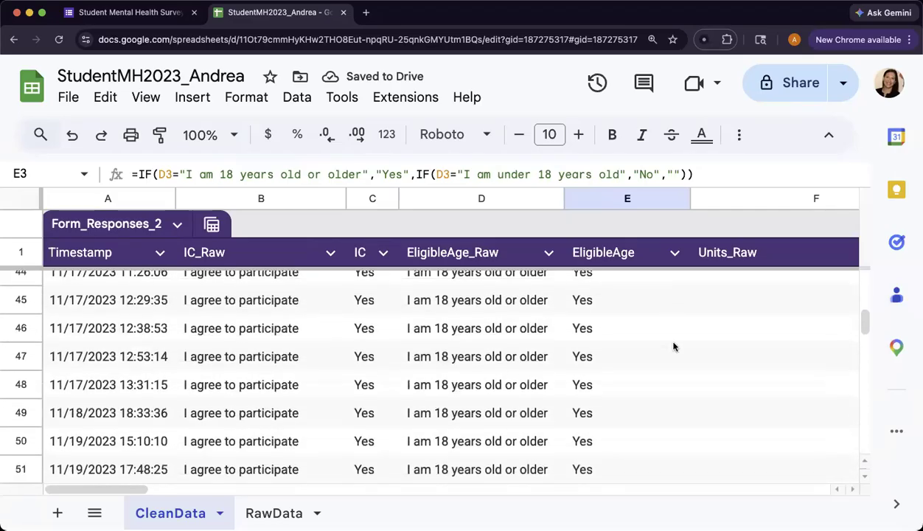
pyautogui.scroll(2, 673, 346)
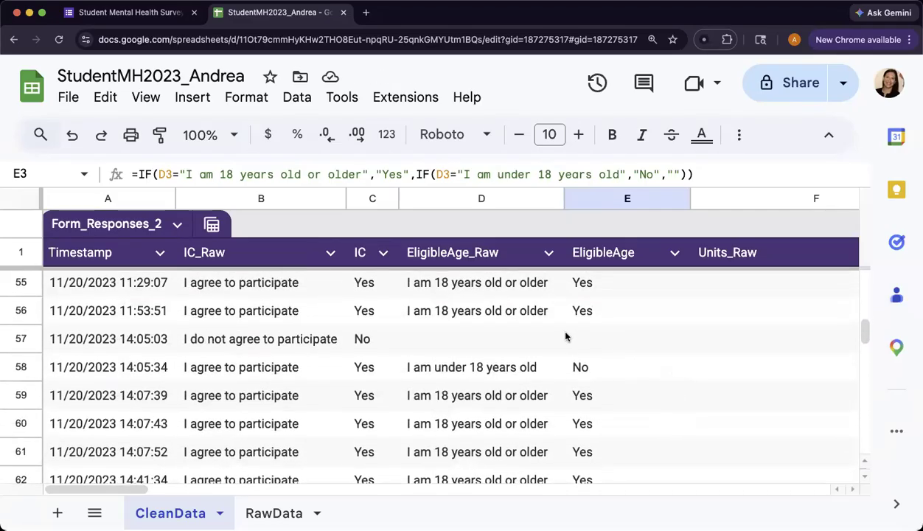
pyautogui.scroll(-4, 591, 335)
pyautogui.scroll(-8, 590, 336)
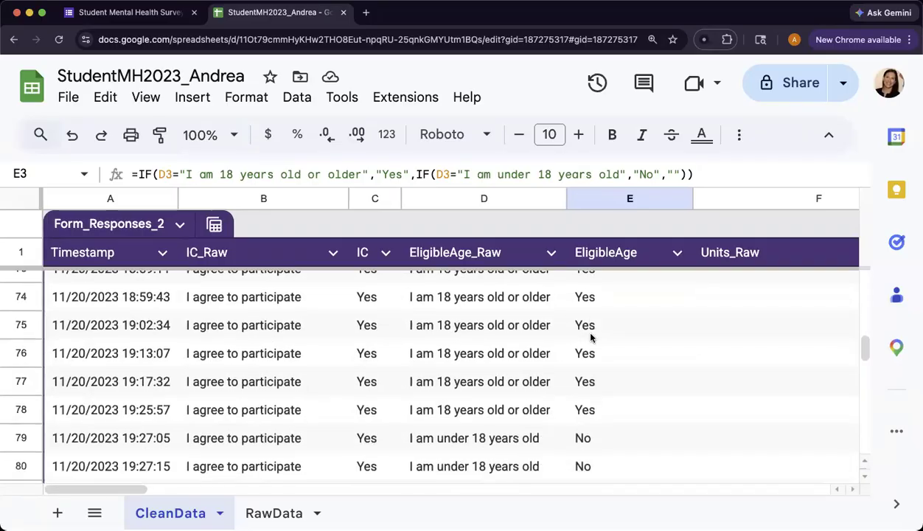
pyautogui.scroll(-10, 589, 339)
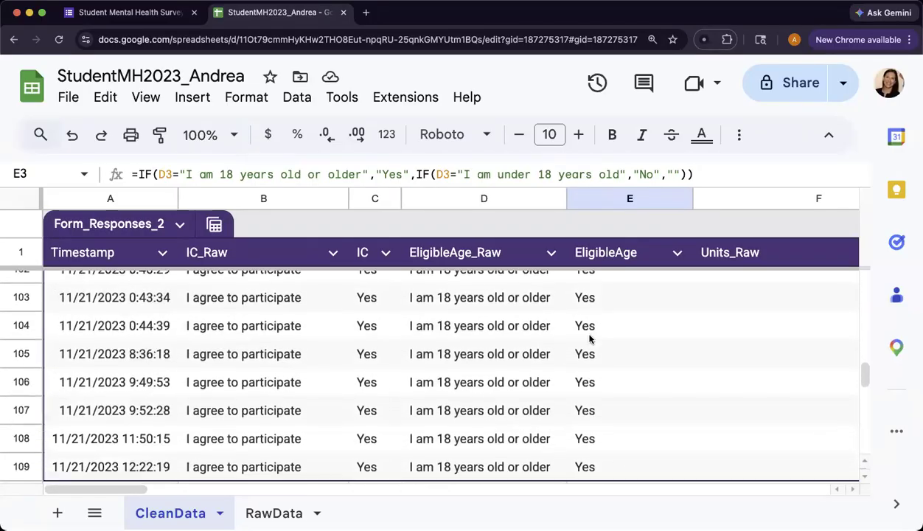
pyautogui.scroll(10, 589, 339)
pyautogui.scroll(15, 590, 338)
pyautogui.hscroll(3, 590, 338)
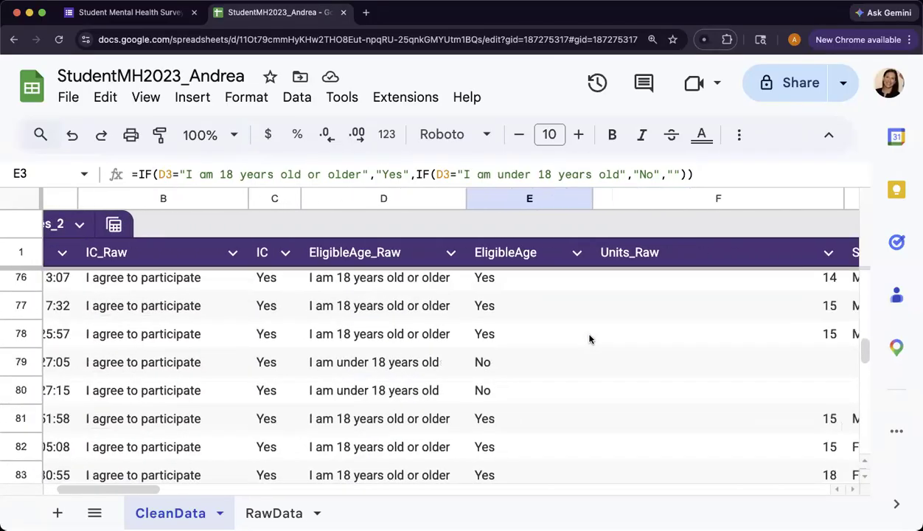
pyautogui.scroll(5, 469, 337)
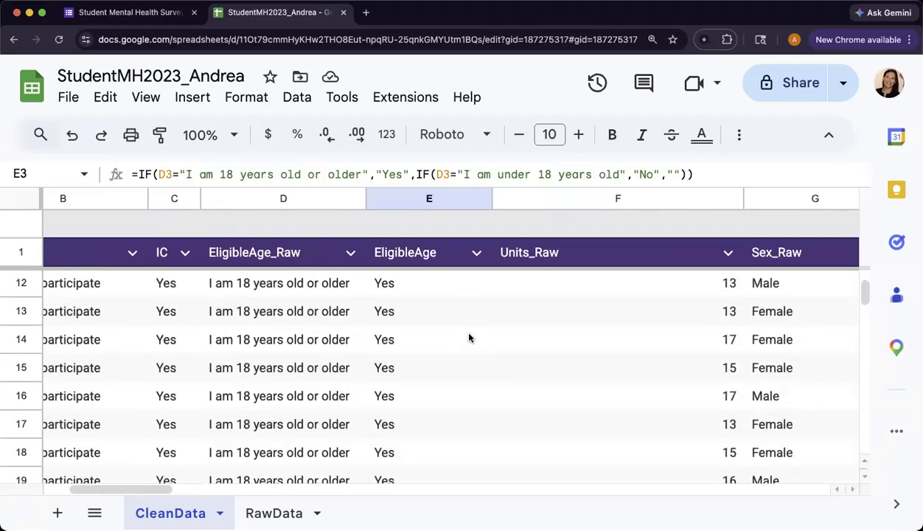
pyautogui.hscroll(-2, 469, 338)
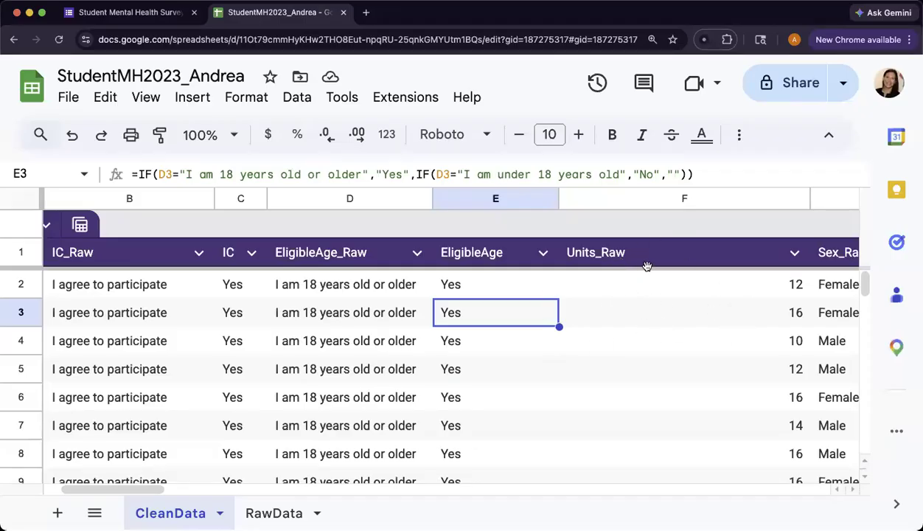
pyautogui.hscroll(3, 640, 267)
# - Auto-fit the Units_Raw, EligibleAge and Sex_Raw columns, then select columns G through I
pyautogui.doubleClick(710, 198)
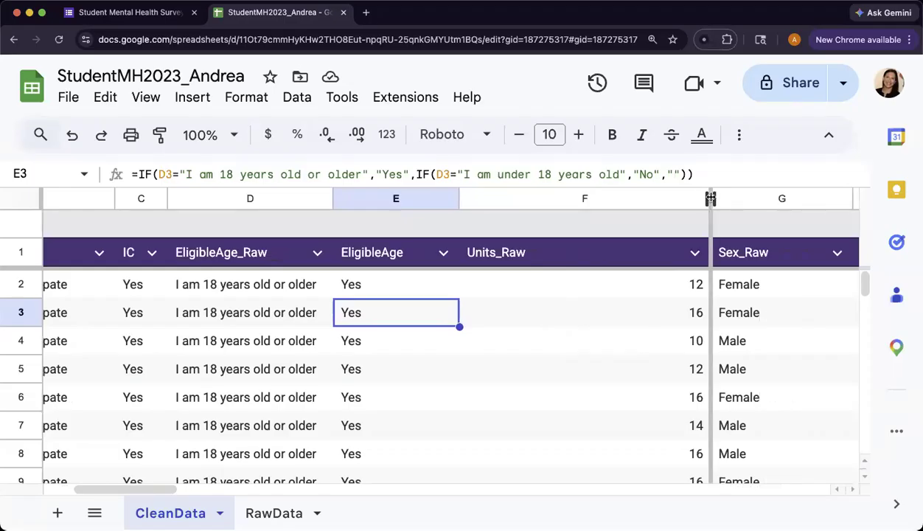
pyautogui.doubleClick(459, 198)
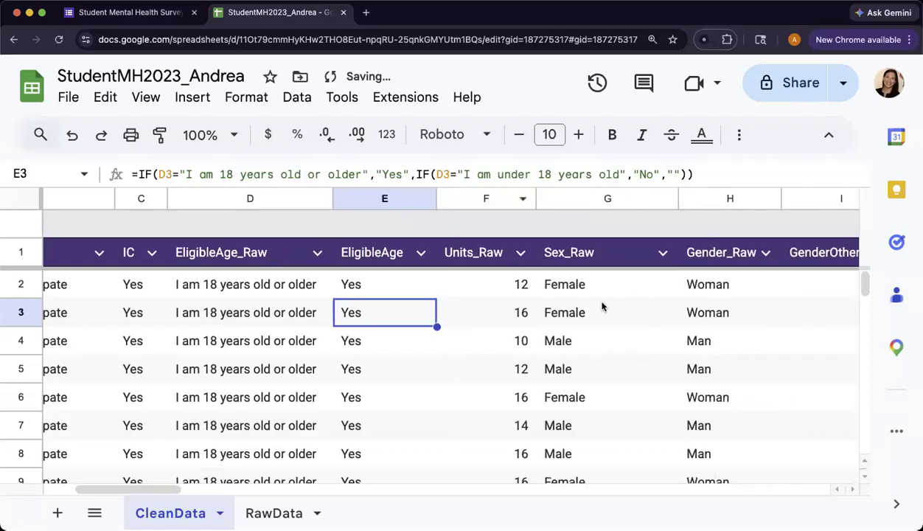
pyautogui.click(679, 199)
pyautogui.doubleClick(679, 198)
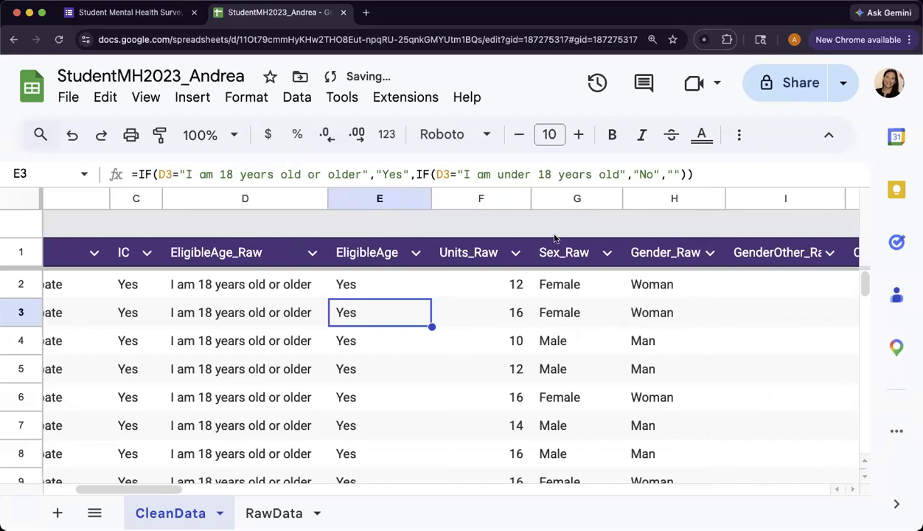
pyautogui.click(552, 199)
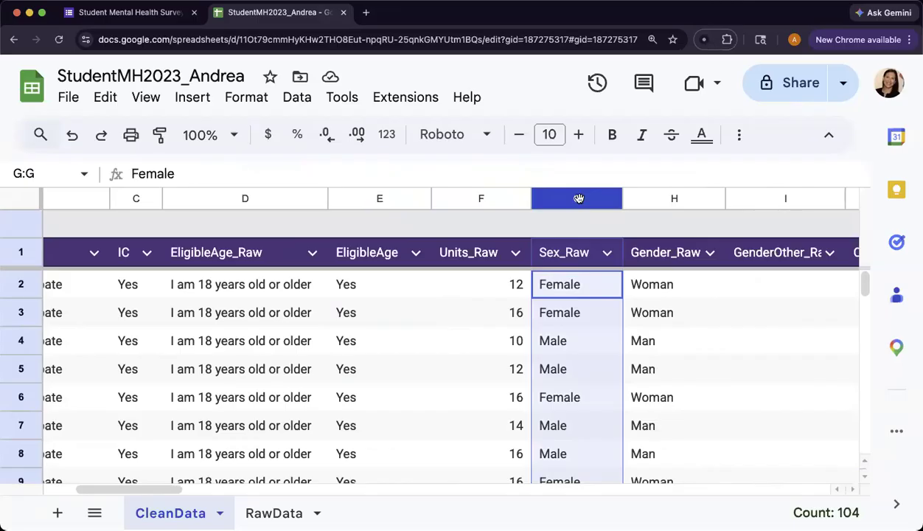
pyautogui.click(664, 199)
pyautogui.keyDown('shift'); pyautogui.click(741, 200); pyautogui.keyUp('shift')
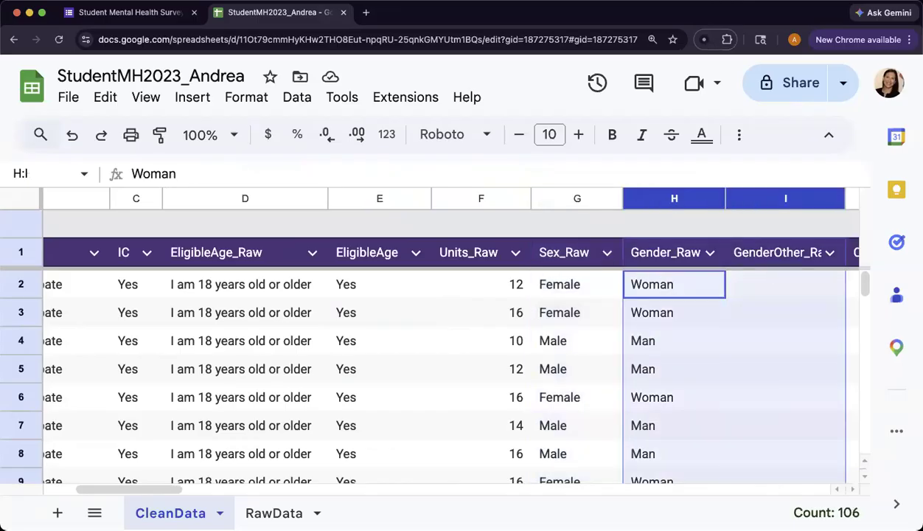